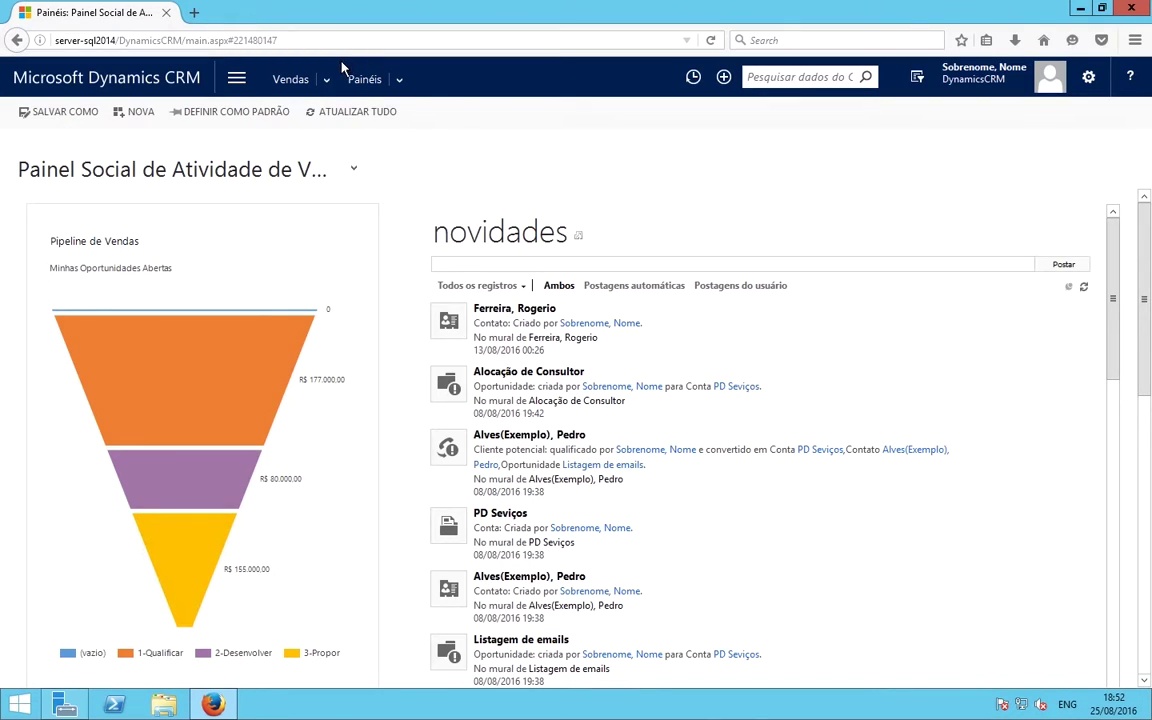
Open Personalizar o Sistema from the Personalizações area of Configurações in a maximized window
{"action": "left_click", "coordinate": [240, 80]}
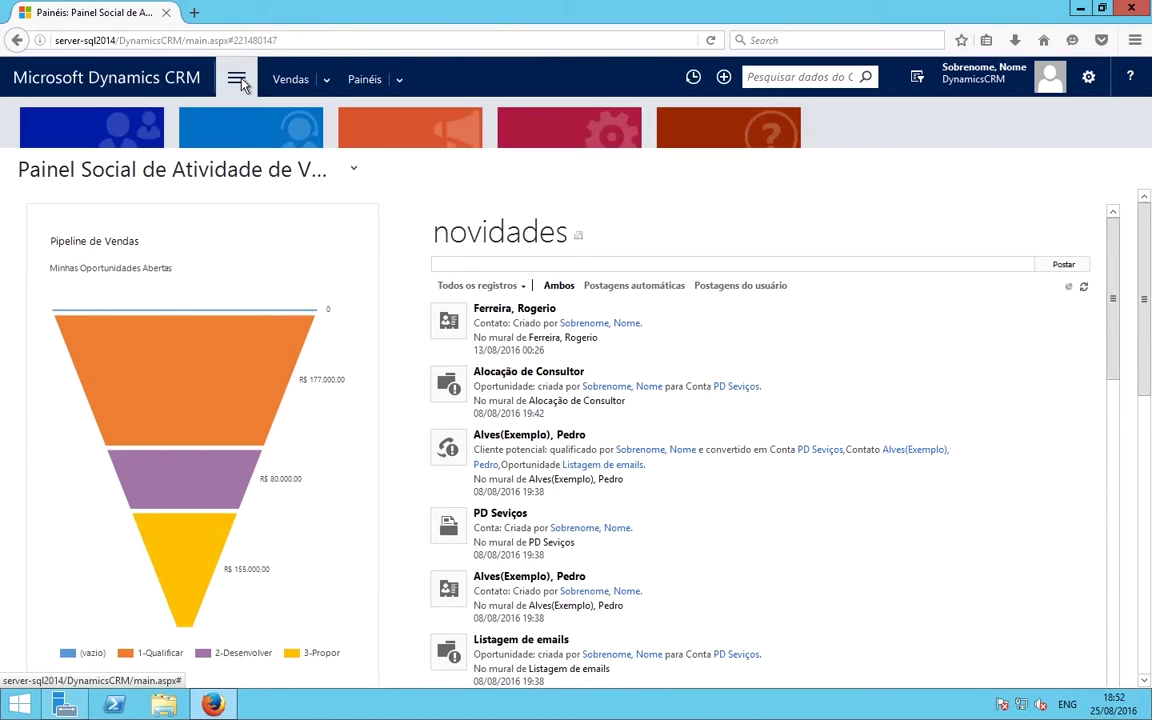
{"action": "left_click", "coordinate": [275, 229]}
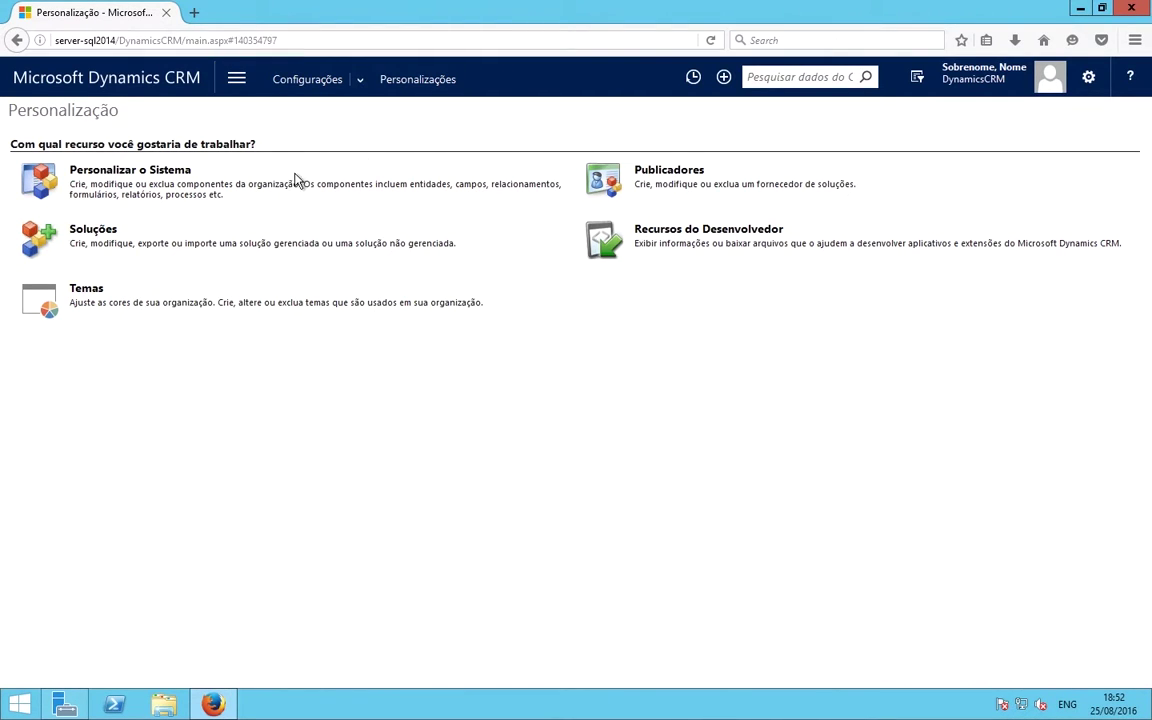
{"action": "left_click", "coordinate": [175, 177]}
{"action": "left_click", "coordinate": [904, 90]}
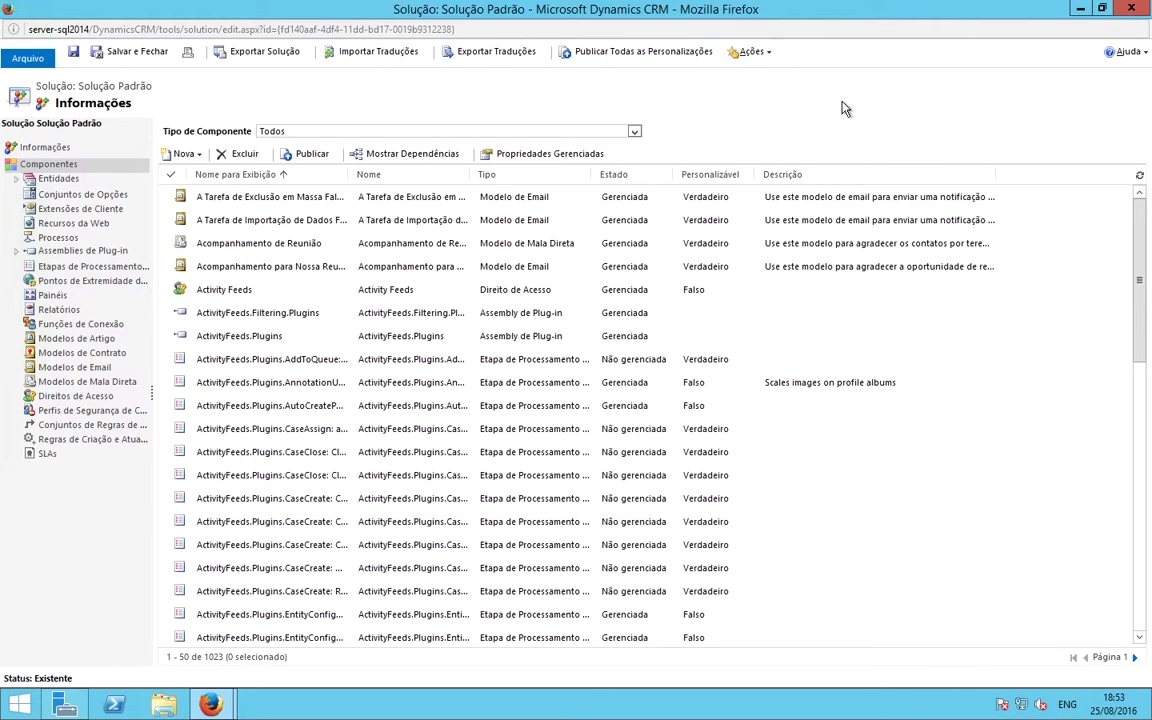
Expand the Contato entity under Entidades in the default solution and show its list of Campos
{"action": "left_click", "coordinate": [28, 183]}
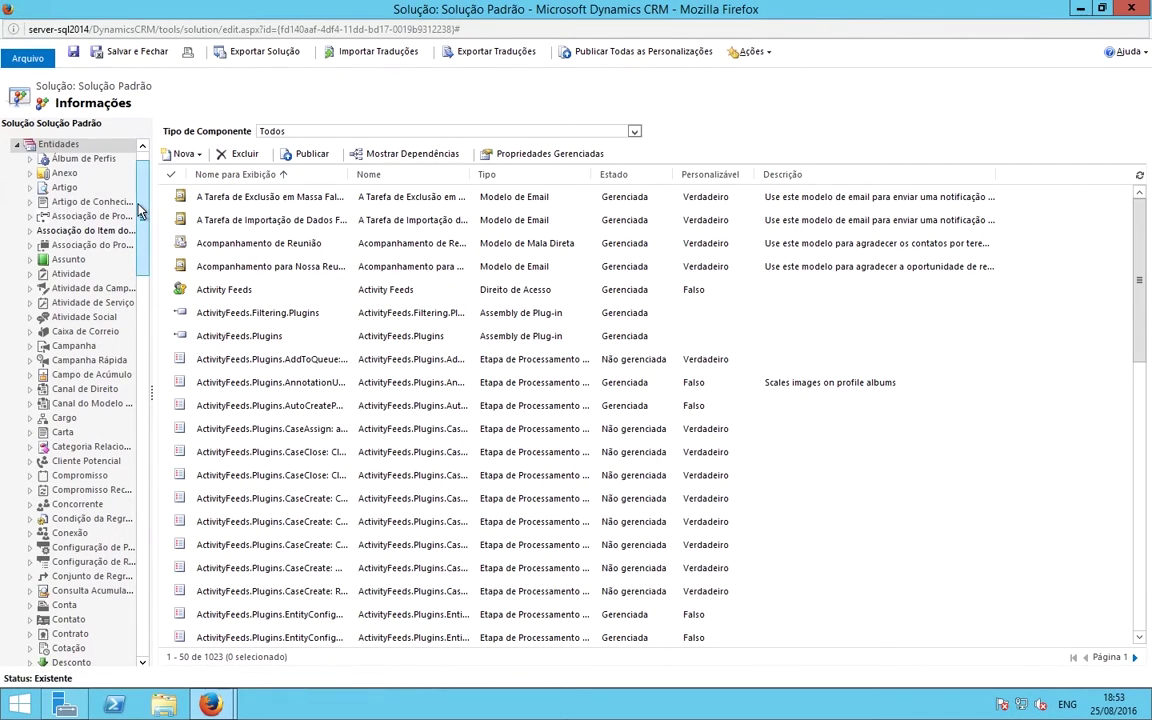
{"action": "scroll", "coordinate": [130, 230], "scroll_direction": "down", "scroll_amount": 5}
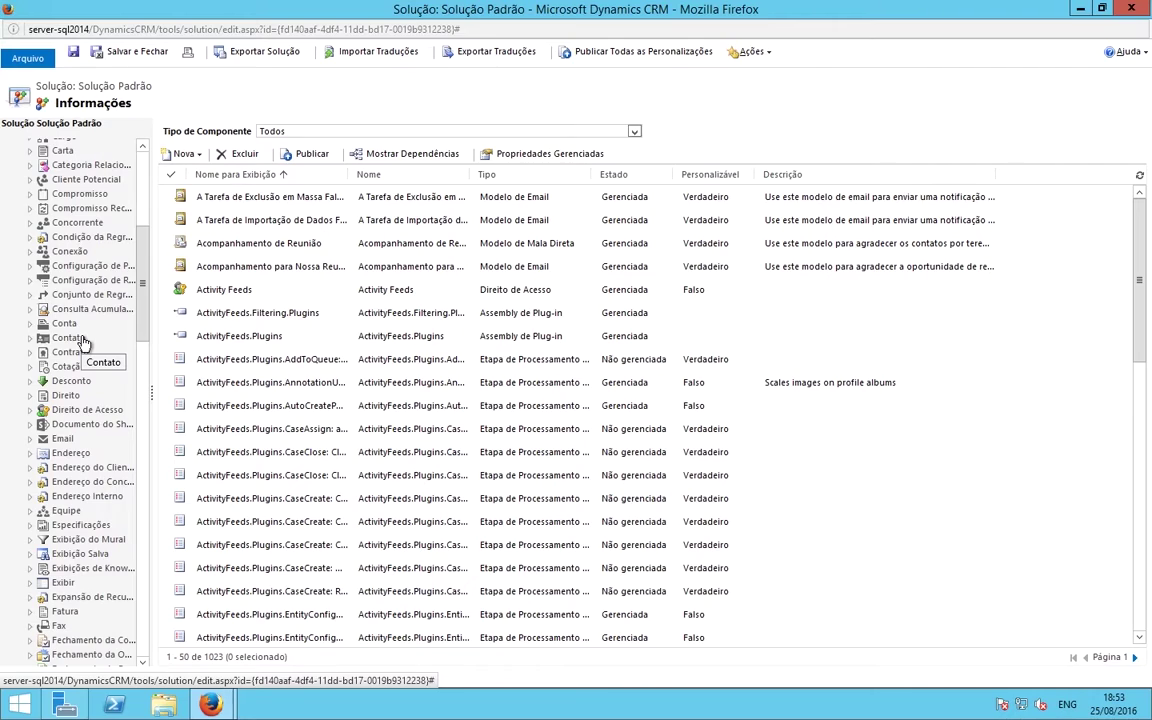
{"action": "left_click", "coordinate": [31, 345]}
{"action": "scroll", "coordinate": [143, 328], "scroll_direction": "down", "scroll_amount": 1}
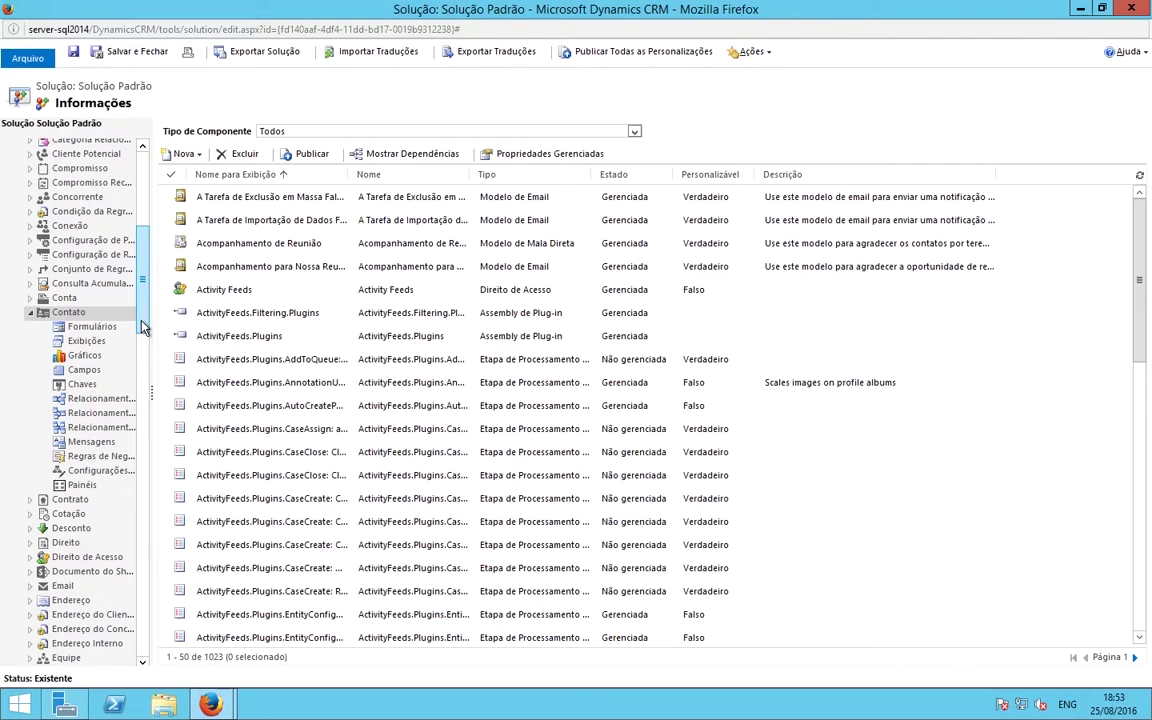
{"action": "left_click", "coordinate": [84, 372]}
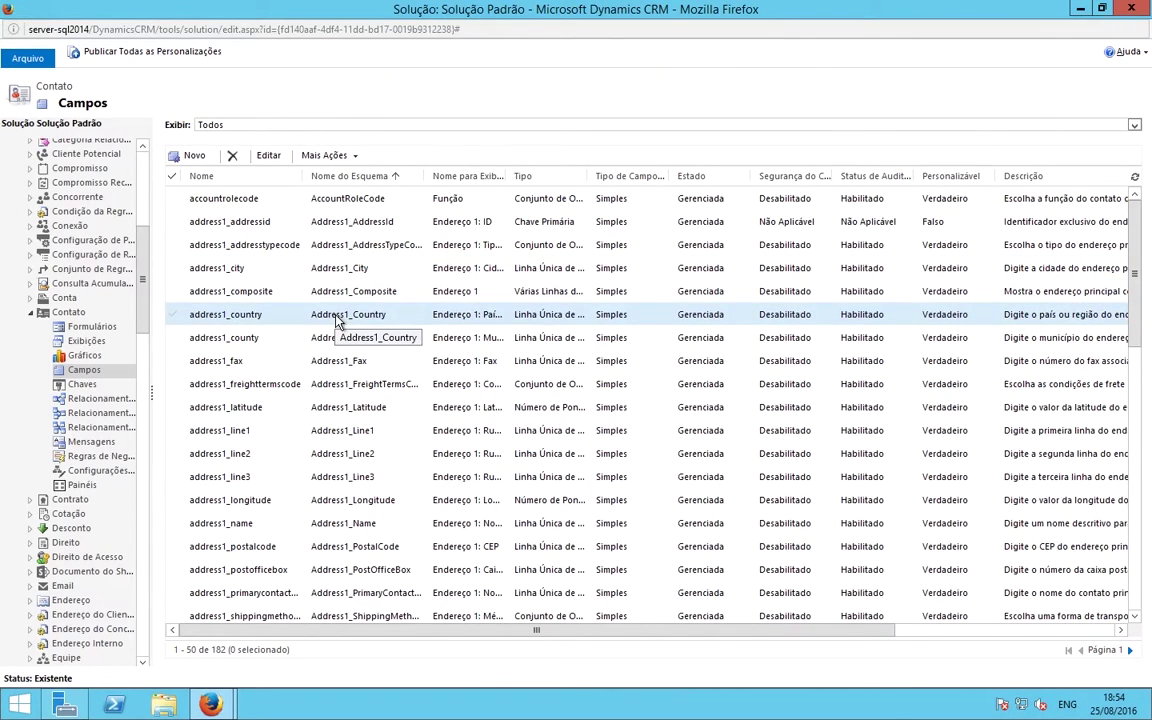
Open the Contato entity's Principal form, named Contato, in a maximized form editor window
{"action": "left_click", "coordinate": [92, 328]}
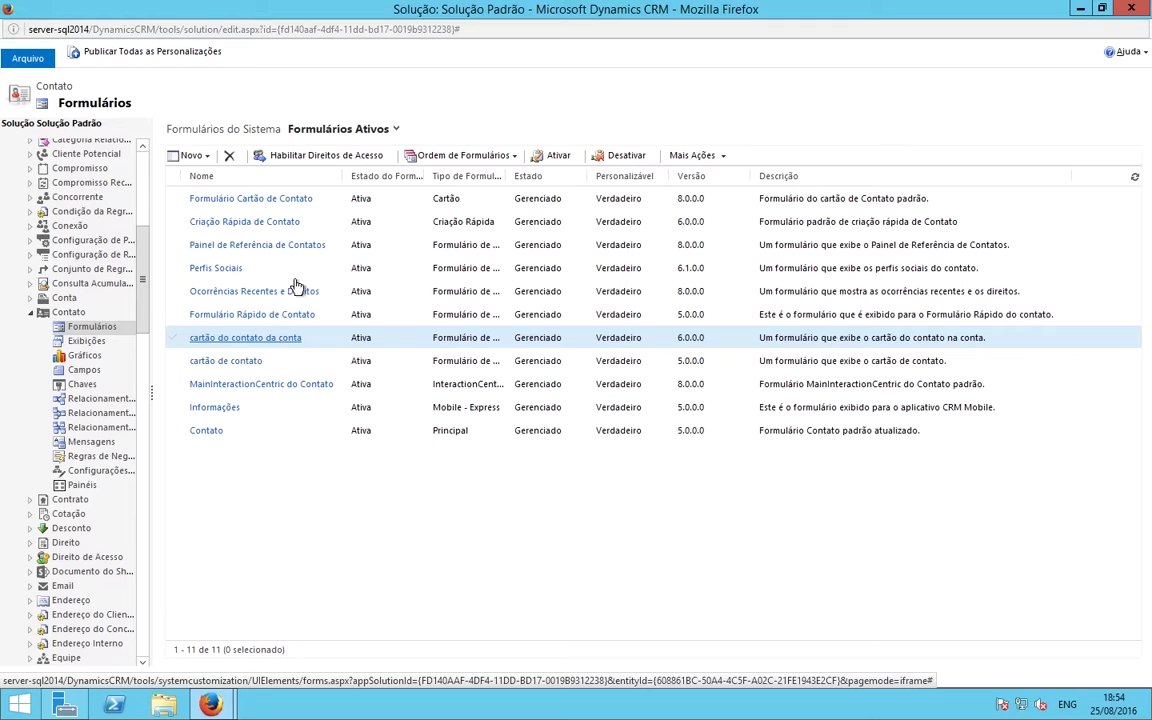
{"action": "left_click", "coordinate": [296, 245]}
{"action": "left_click", "coordinate": [296, 228]}
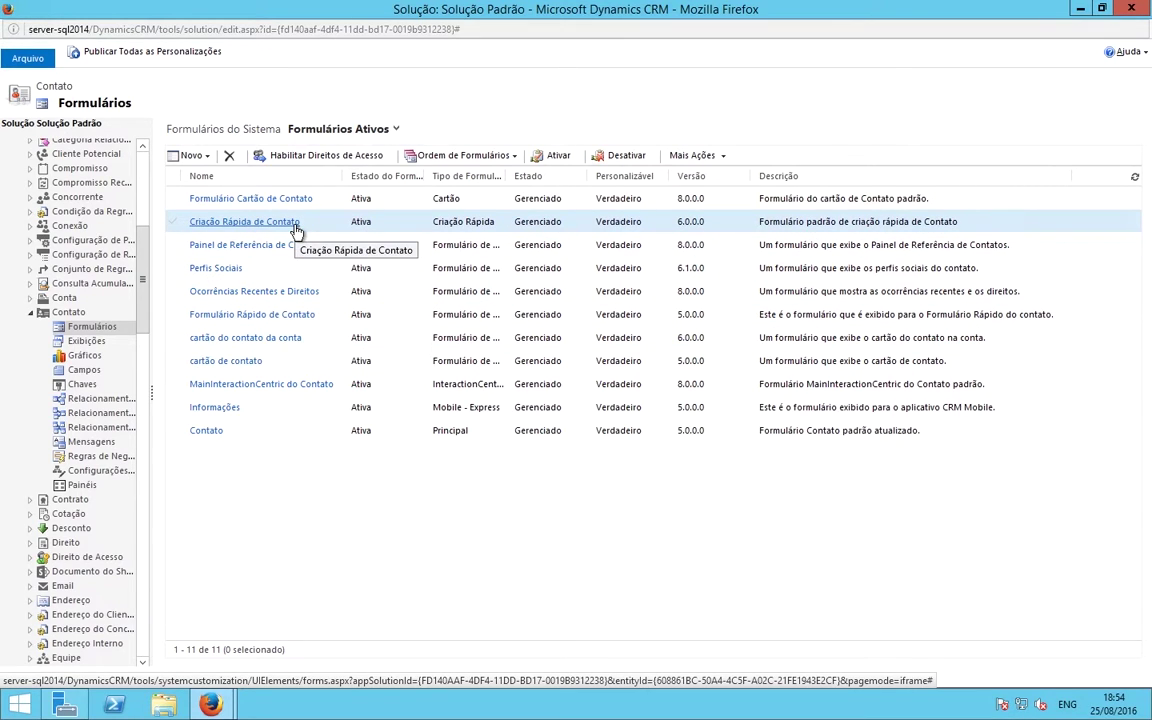
{"action": "left_click", "coordinate": [226, 433]}
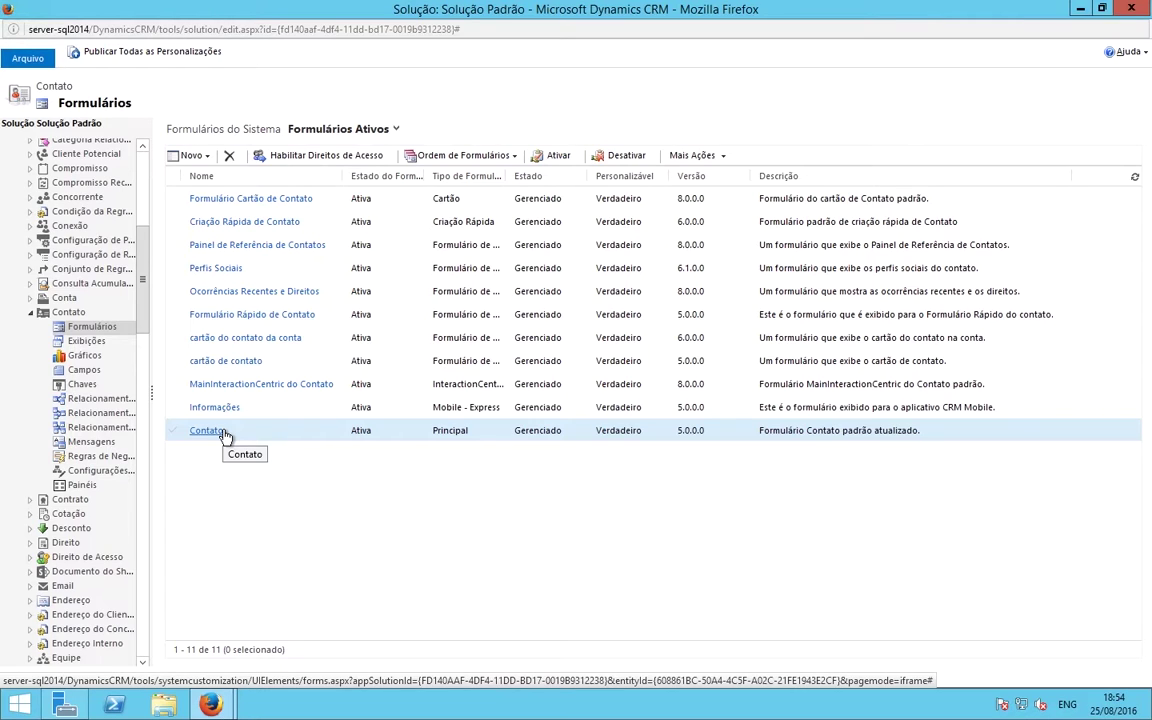
{"action": "left_click", "coordinate": [219, 432]}
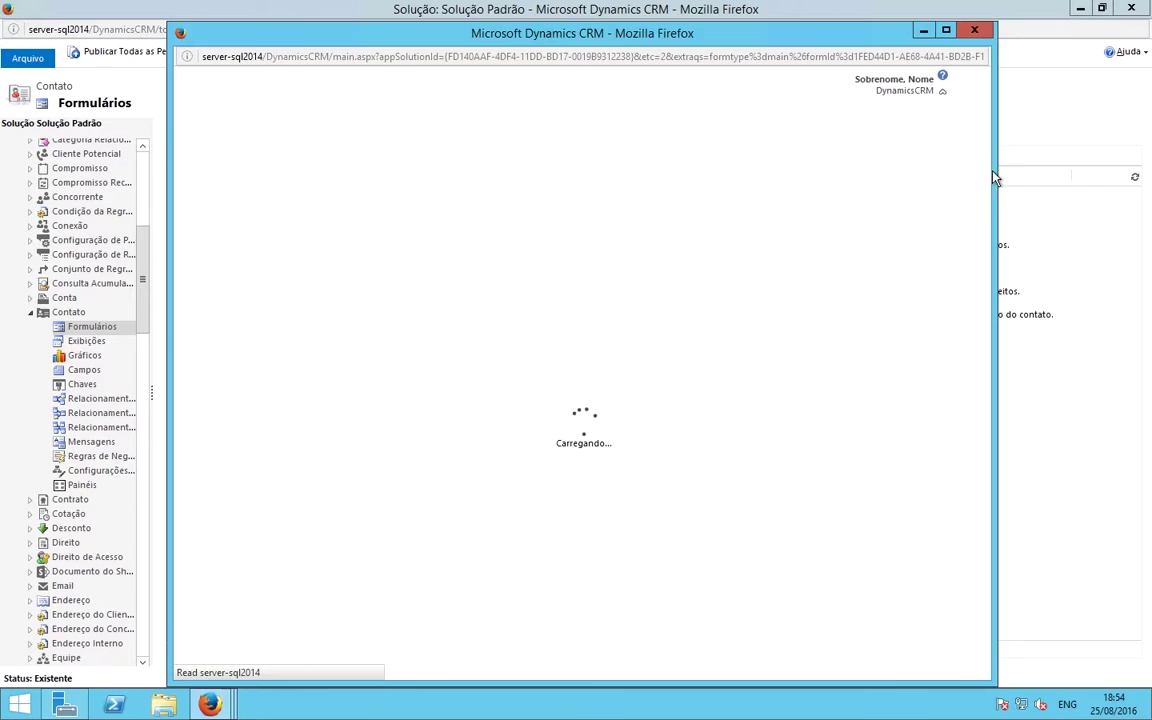
{"action": "left_click", "coordinate": [944, 30]}
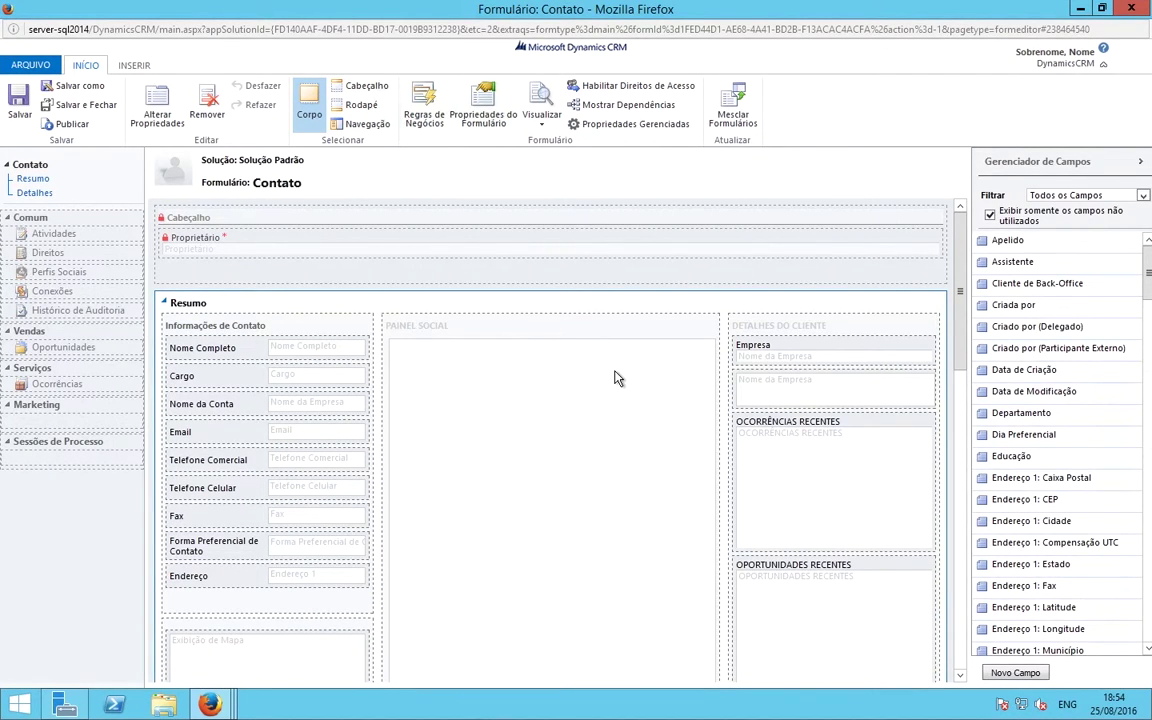
Examine the layout of the Contato form, from the Cabeçalho through the Resumo and Detalhes sections to the Rodapé
{"action": "scroll", "coordinate": [616, 378], "scroll_direction": "down", "scroll_amount": 2}
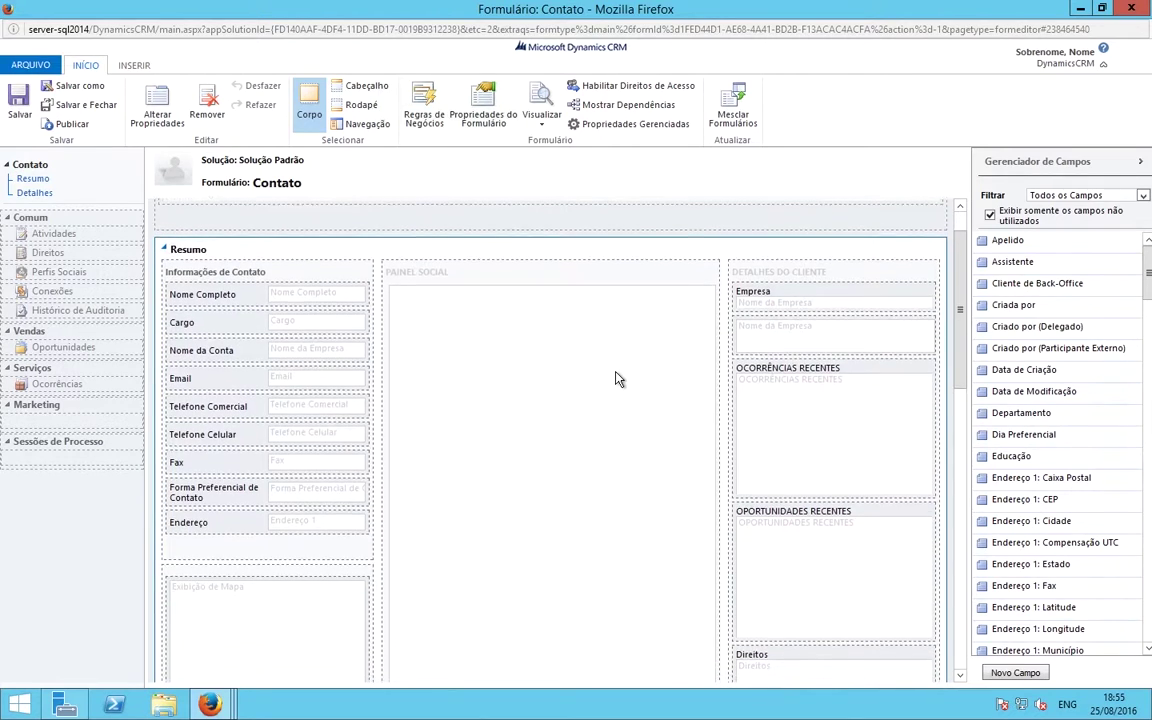
{"action": "scroll", "coordinate": [616, 378], "scroll_direction": "down", "scroll_amount": 5}
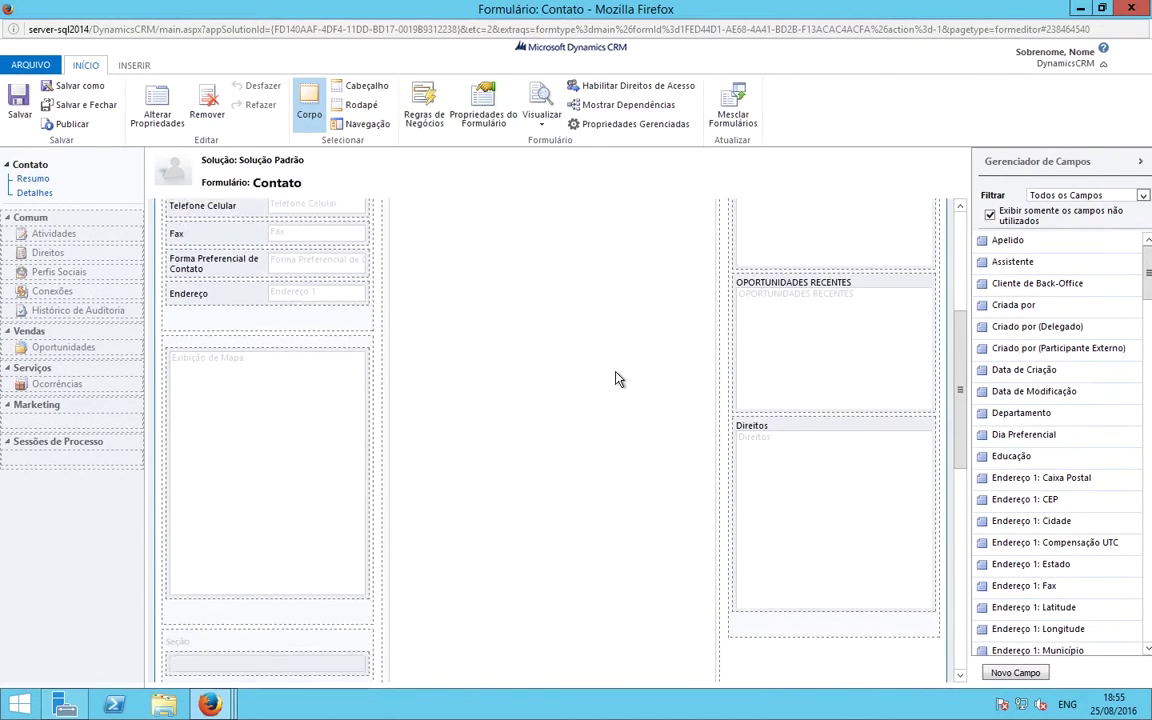
{"action": "scroll", "coordinate": [616, 378], "scroll_direction": "down", "scroll_amount": 4}
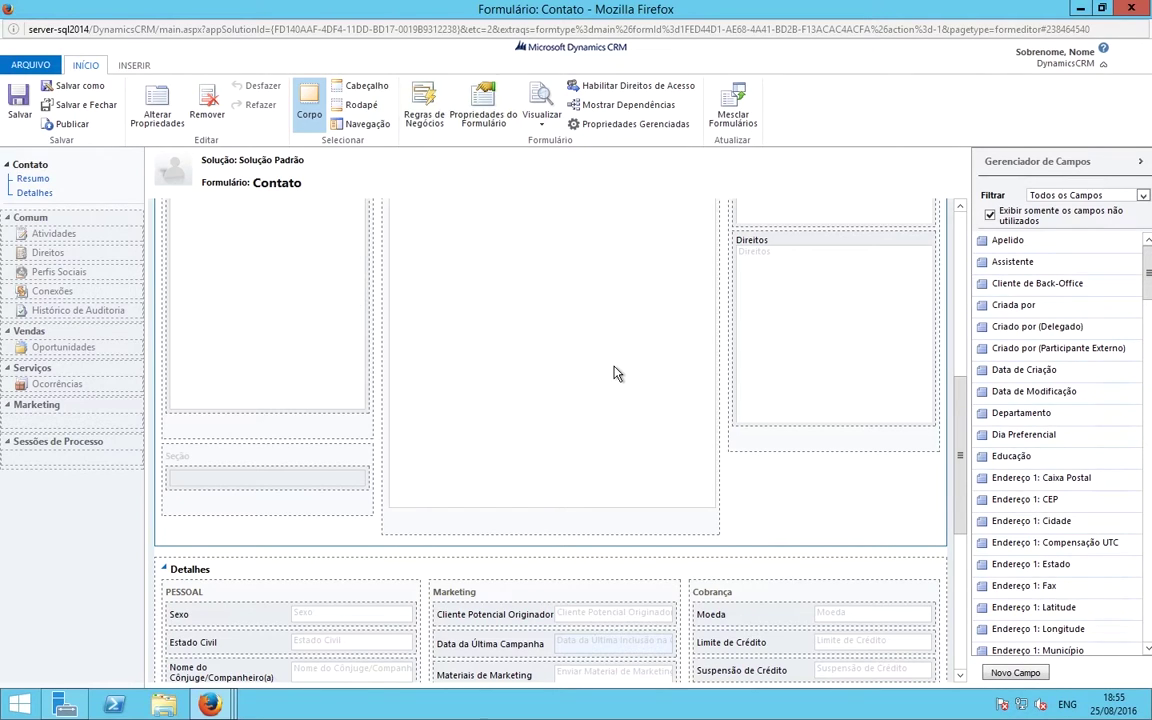
{"action": "scroll", "coordinate": [602, 355], "scroll_direction": "up", "scroll_amount": 5}
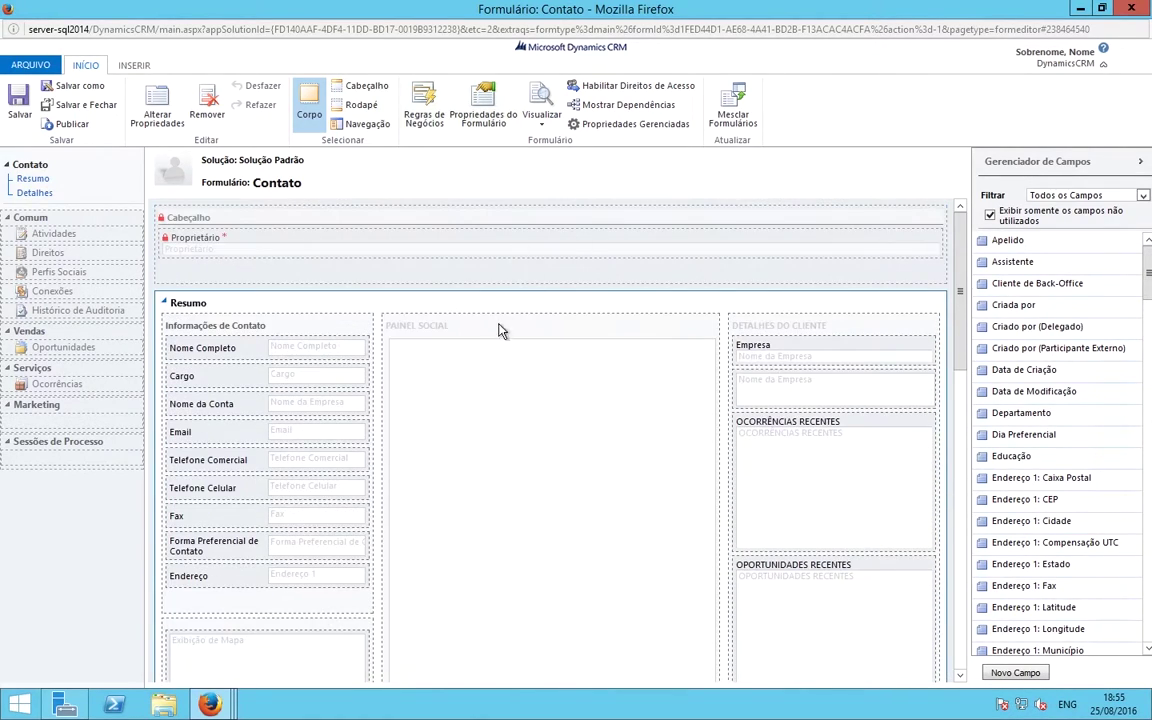
{"action": "scroll", "coordinate": [505, 365], "scroll_direction": "down", "scroll_amount": 2}
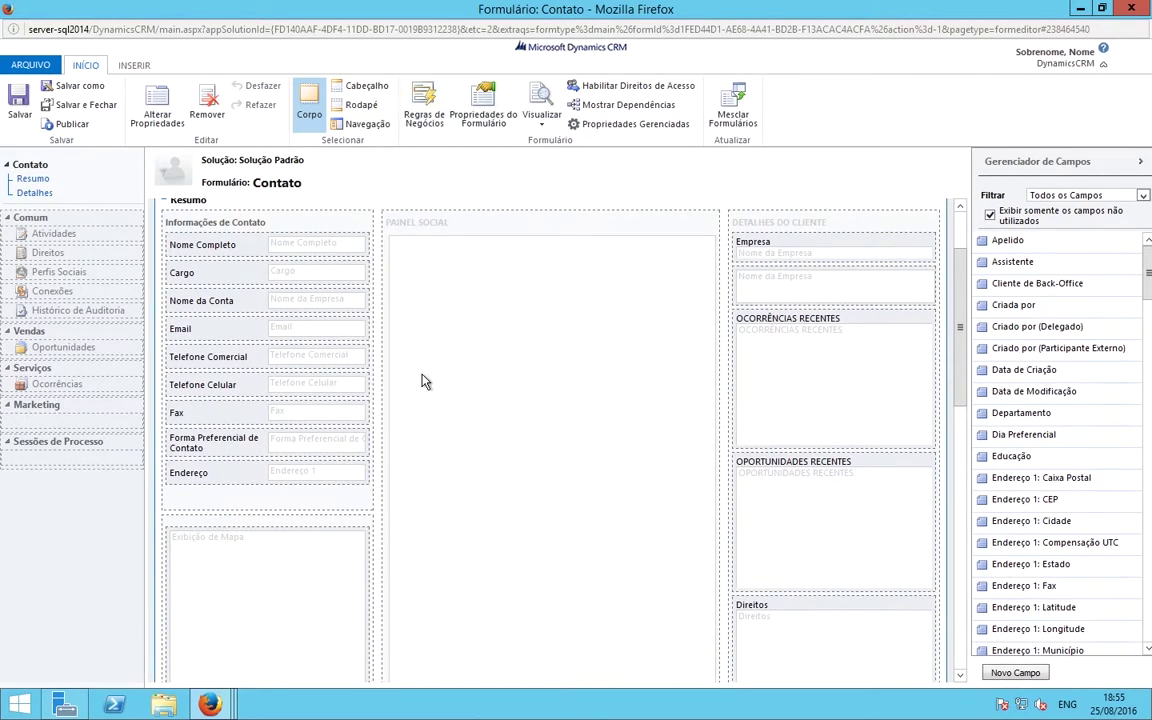
{"action": "scroll", "coordinate": [450, 342], "scroll_direction": "up", "scroll_amount": 1}
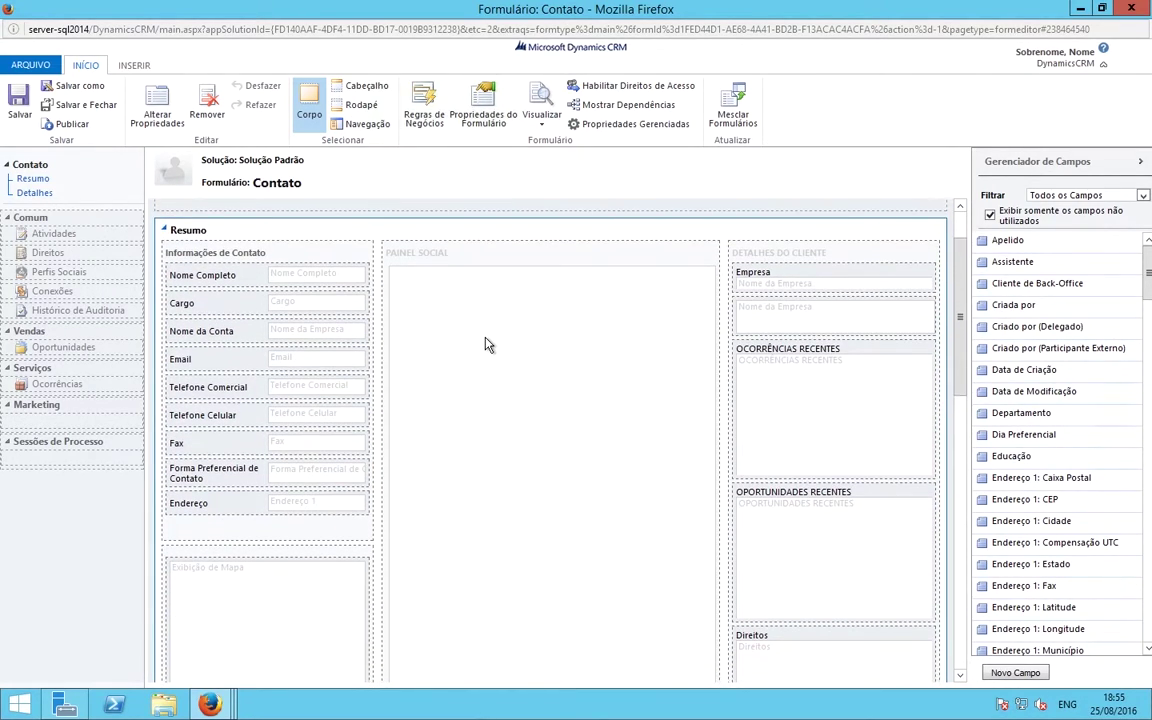
{"action": "scroll", "coordinate": [487, 344], "scroll_direction": "down", "scroll_amount": 5}
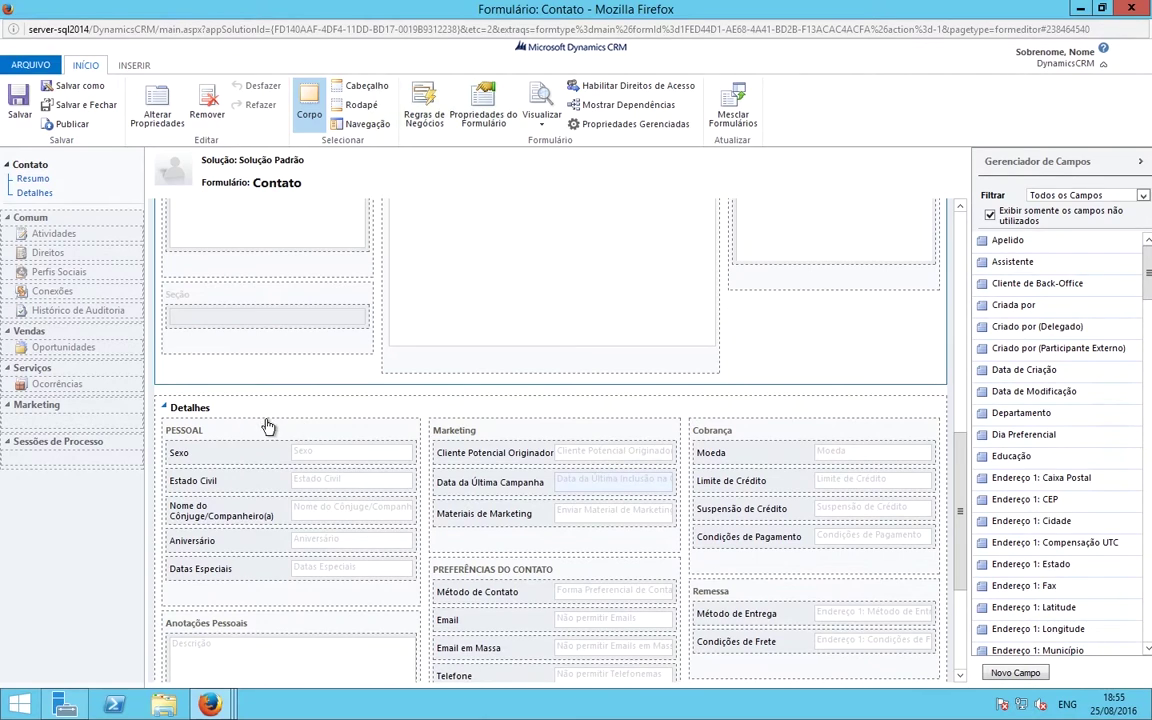
{"action": "scroll", "coordinate": [270, 440], "scroll_direction": "down", "scroll_amount": 4}
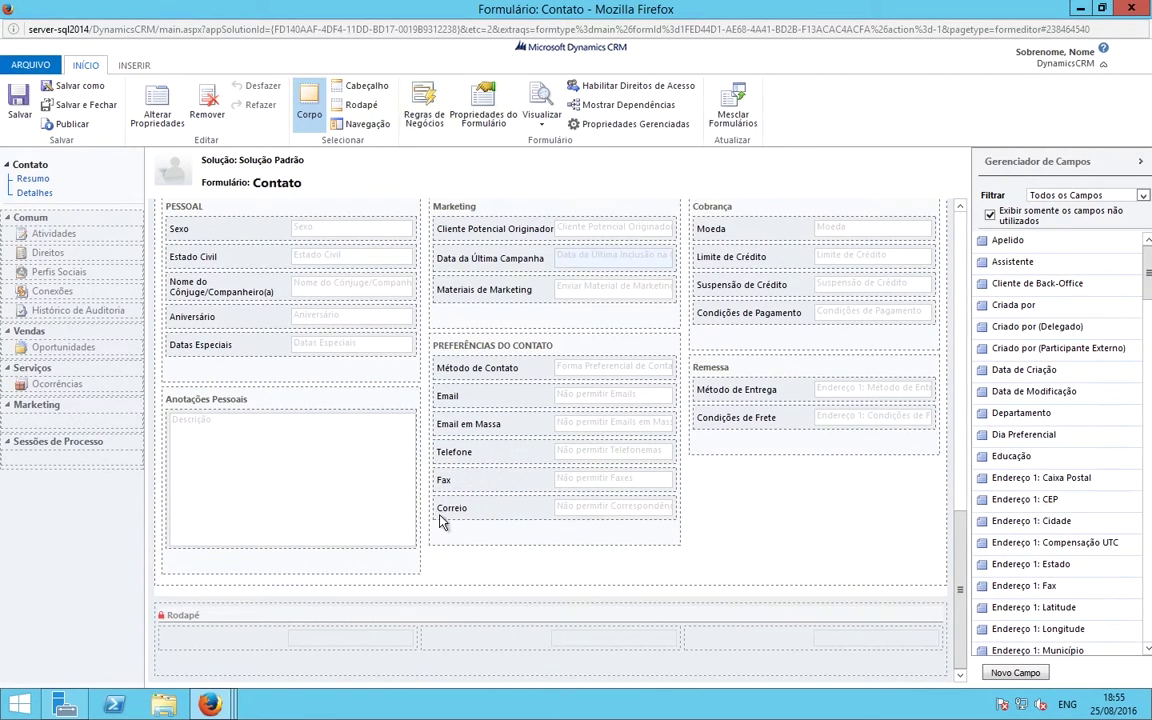
{"action": "scroll", "coordinate": [432, 437], "scroll_direction": "up", "scroll_amount": 10}
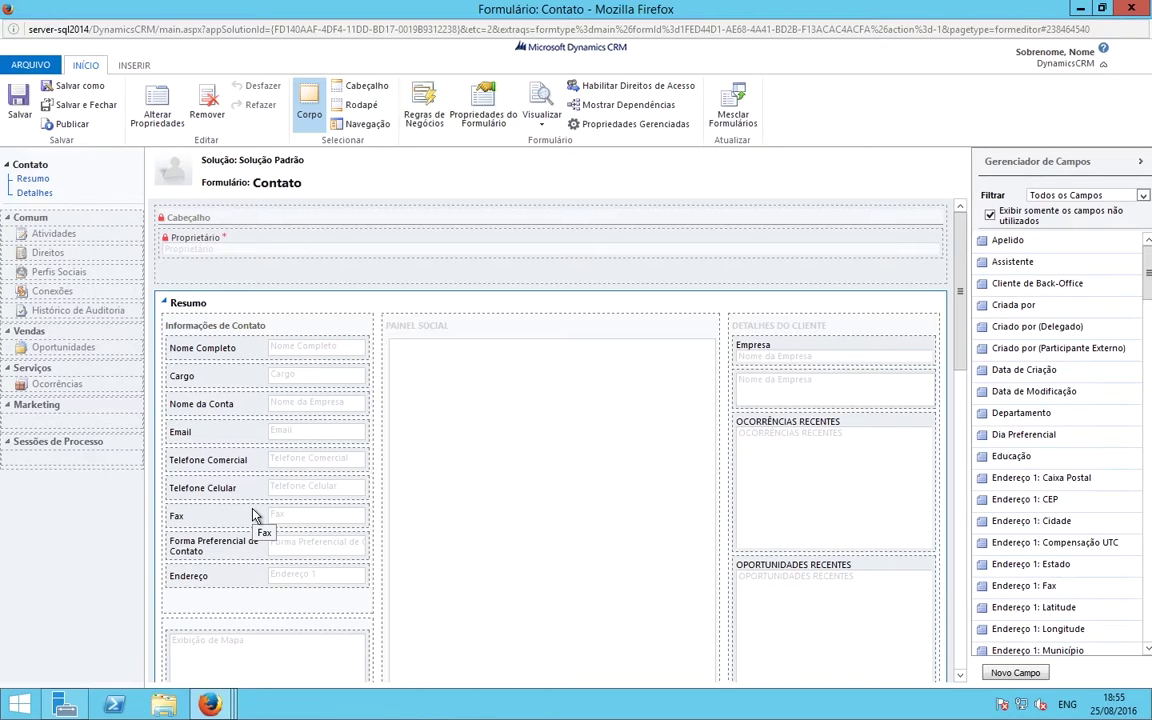
Remove the Fax field from the Informações de Contato section of the form and save the form
{"action": "left_click", "coordinate": [236, 524]}
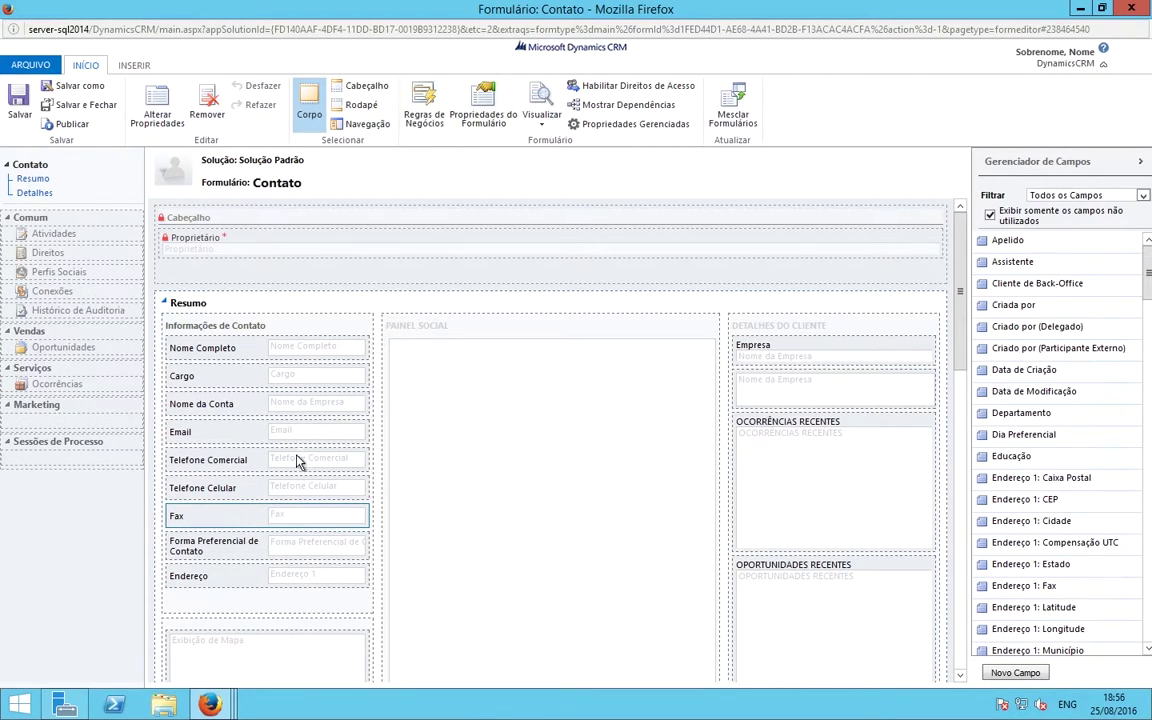
{"action": "left_click", "coordinate": [205, 105]}
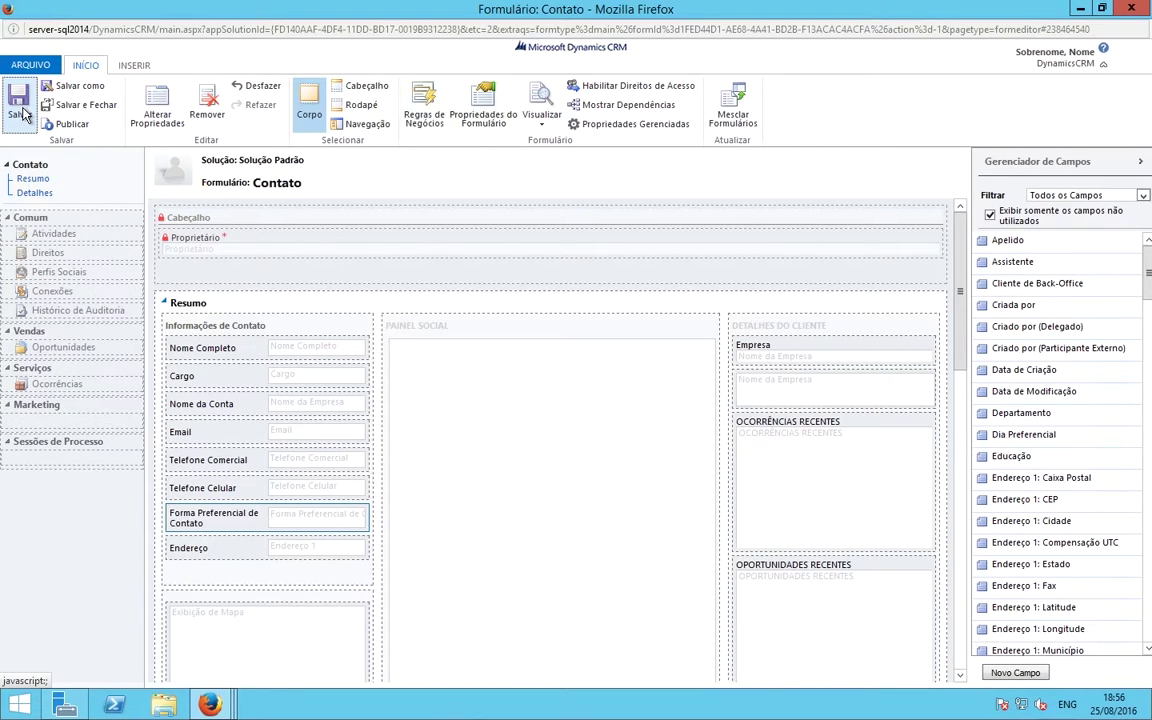
{"action": "left_click", "coordinate": [27, 114]}
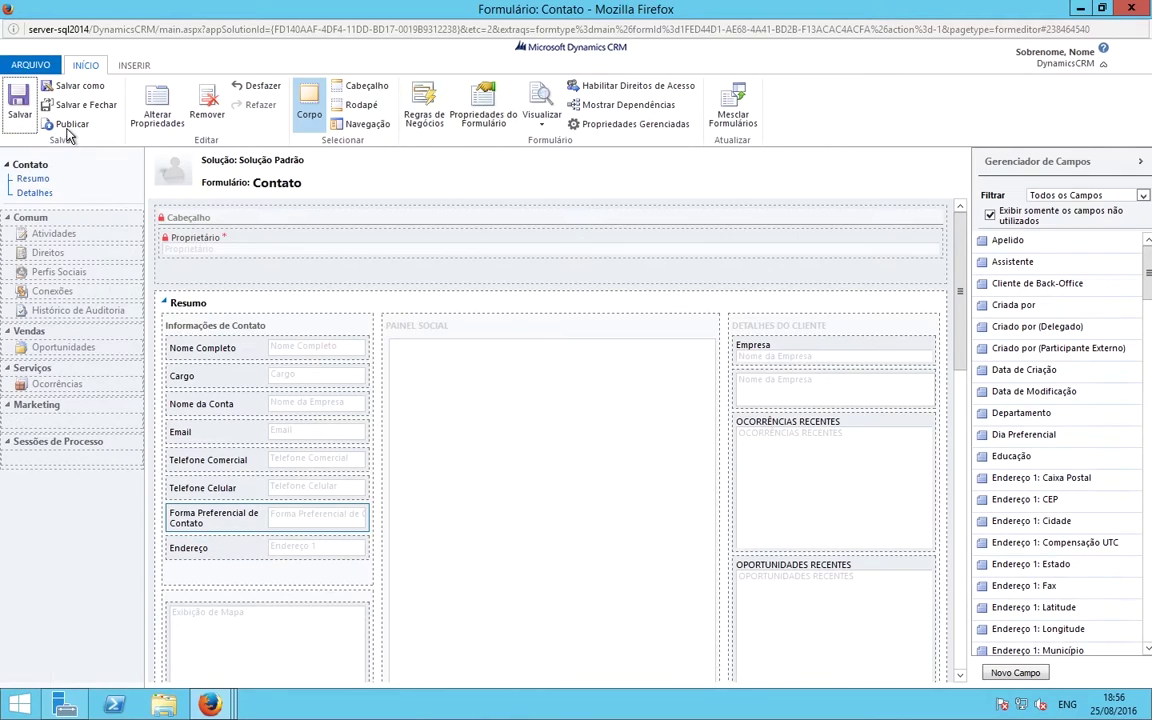
Publish the Contato form and close both the form editor and the solution window
{"action": "left_click", "coordinate": [71, 128]}
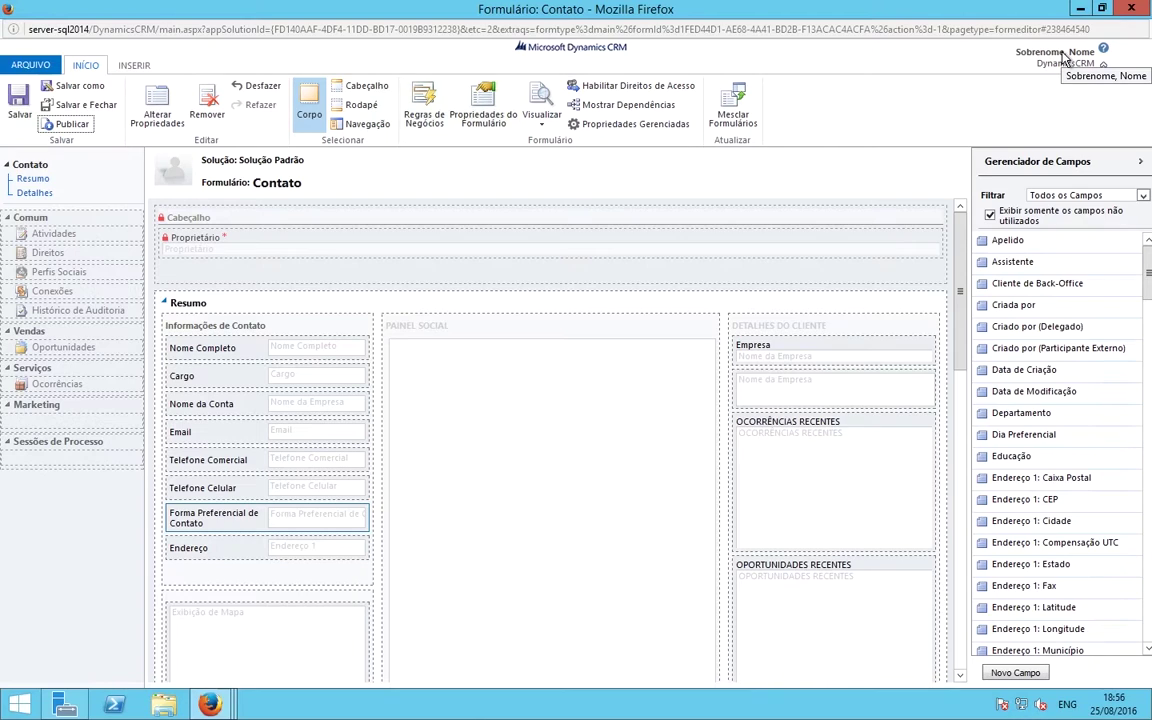
{"action": "left_click", "coordinate": [1134, 9]}
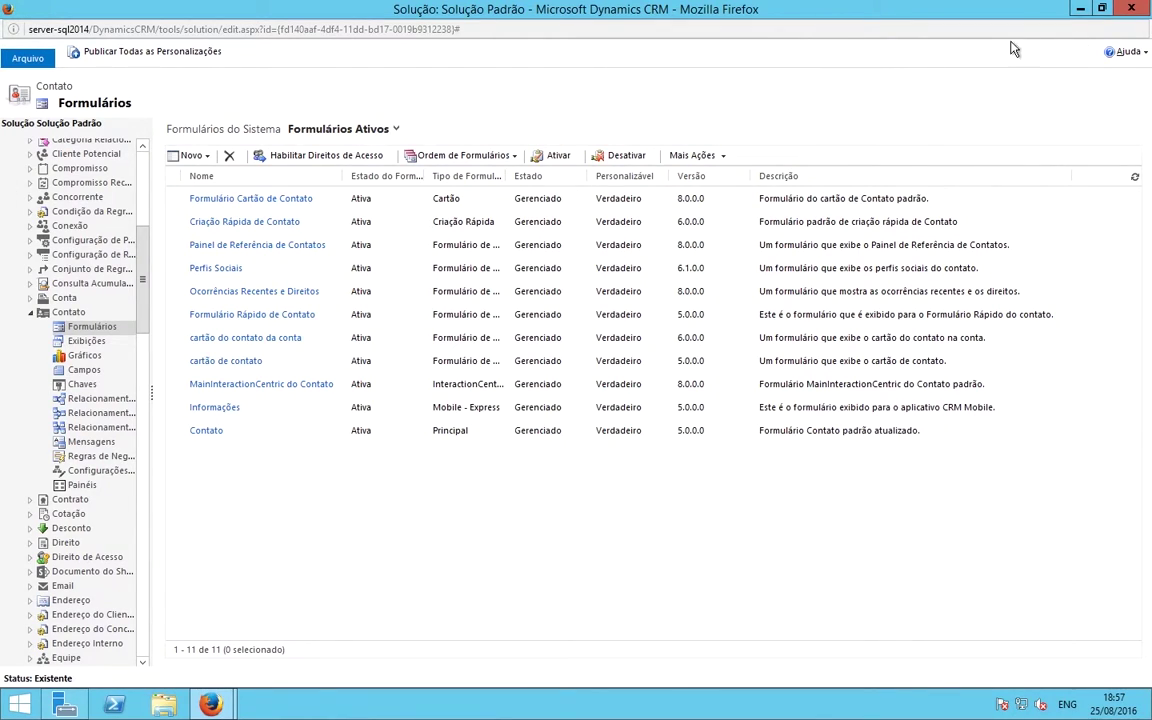
{"action": "left_click", "coordinate": [1134, 10]}
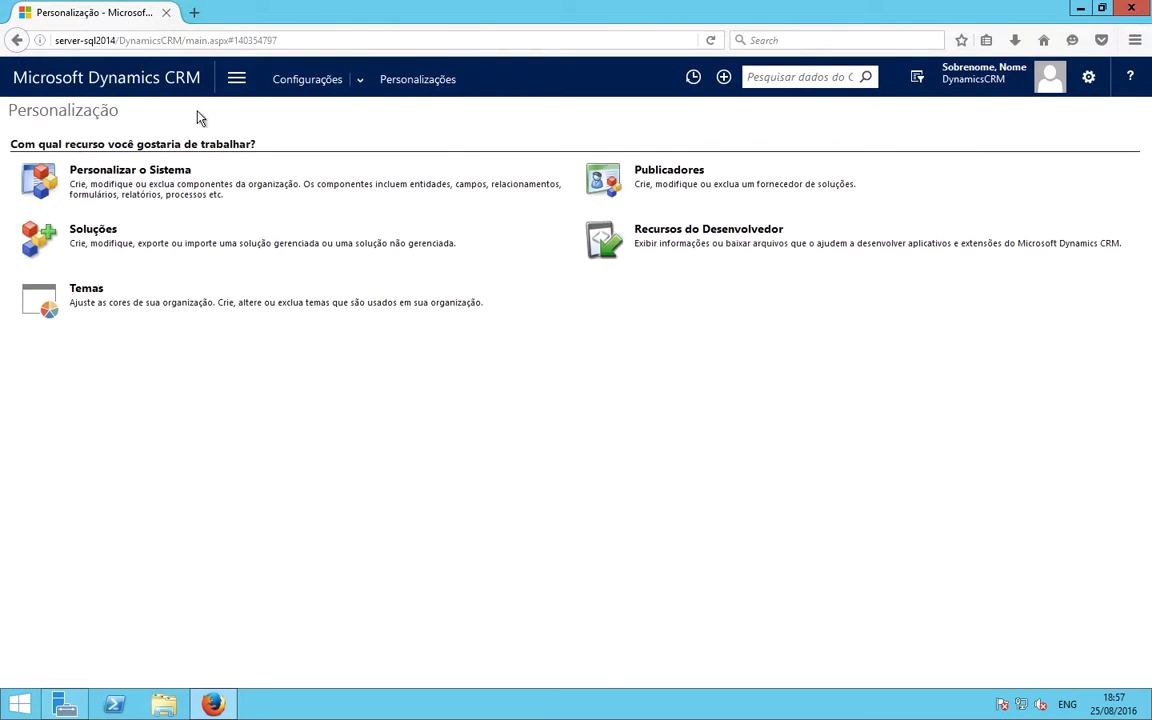
Open the second contact in Meus Contatos Ativos under Vendas to check the fields in Informações de Contato
{"action": "left_click", "coordinate": [247, 84]}
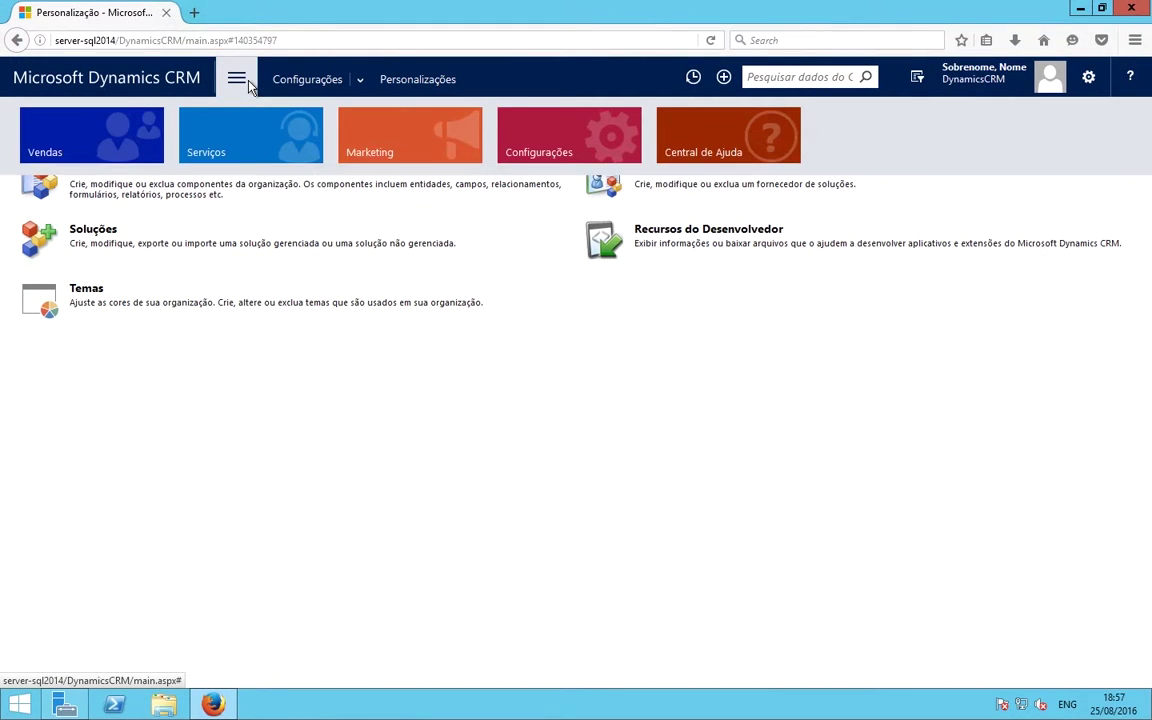
{"action": "left_click", "coordinate": [118, 135]}
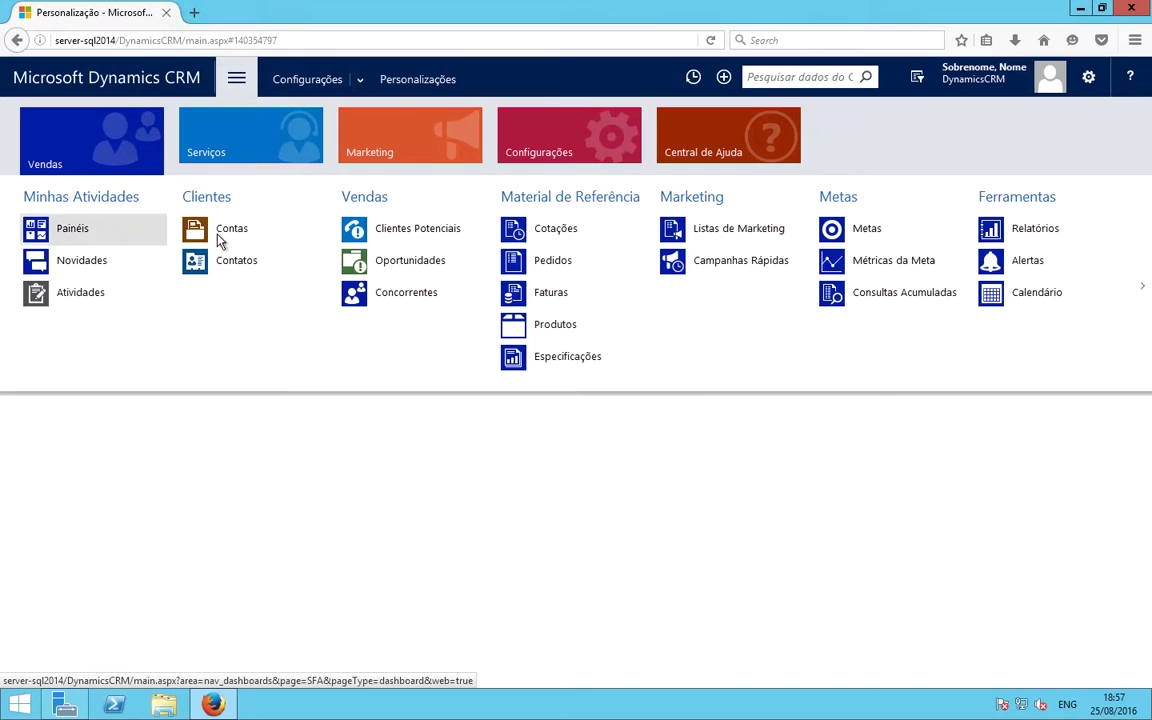
{"action": "left_click", "coordinate": [223, 264]}
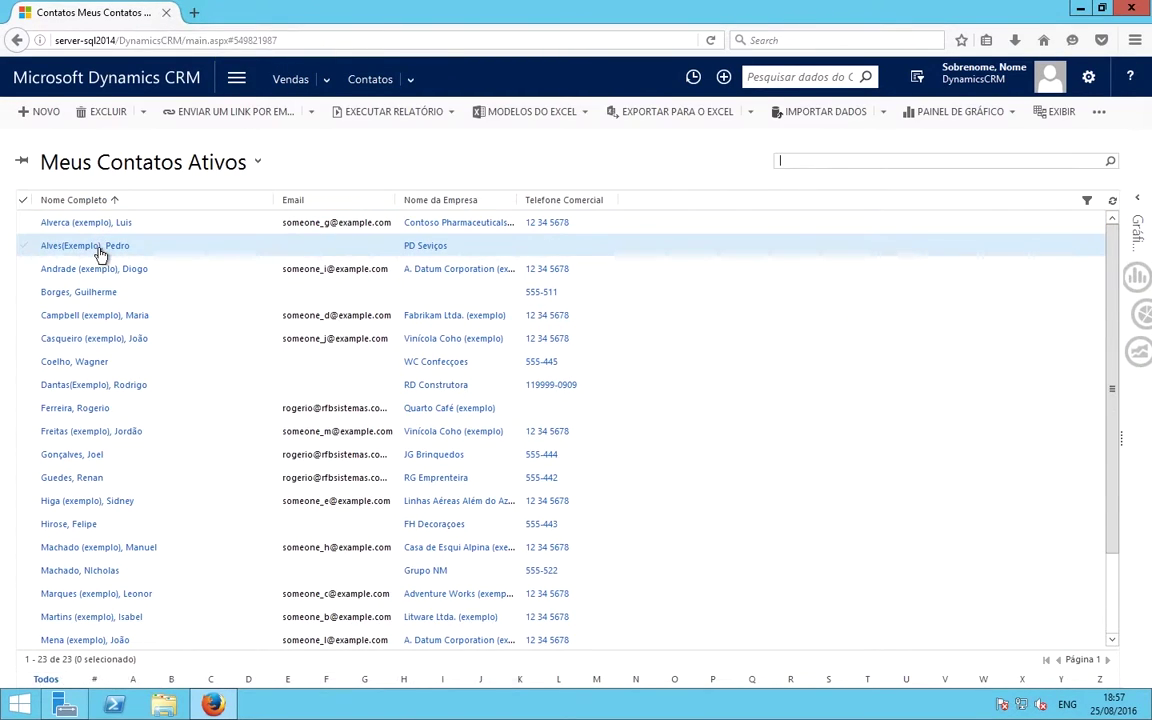
{"action": "left_click", "coordinate": [100, 248]}
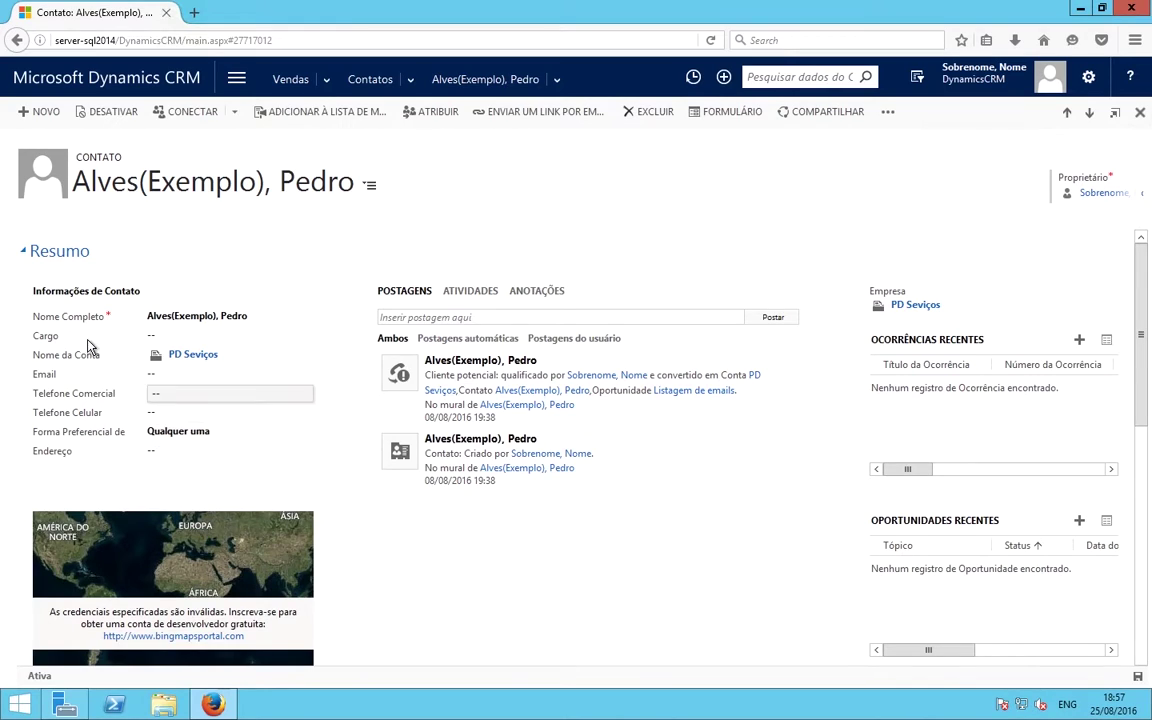
Return to Personalizações in Configurações and reopen Personalizar o Sistema
{"action": "left_click", "coordinate": [243, 80]}
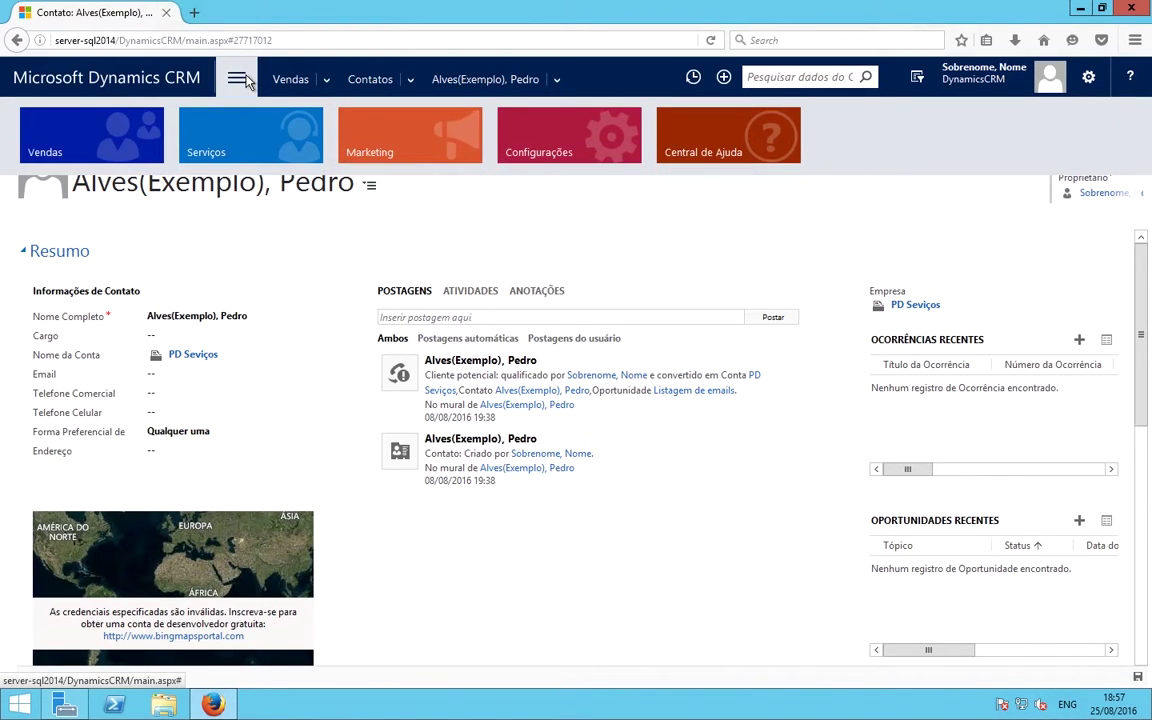
{"action": "left_click", "coordinate": [608, 143]}
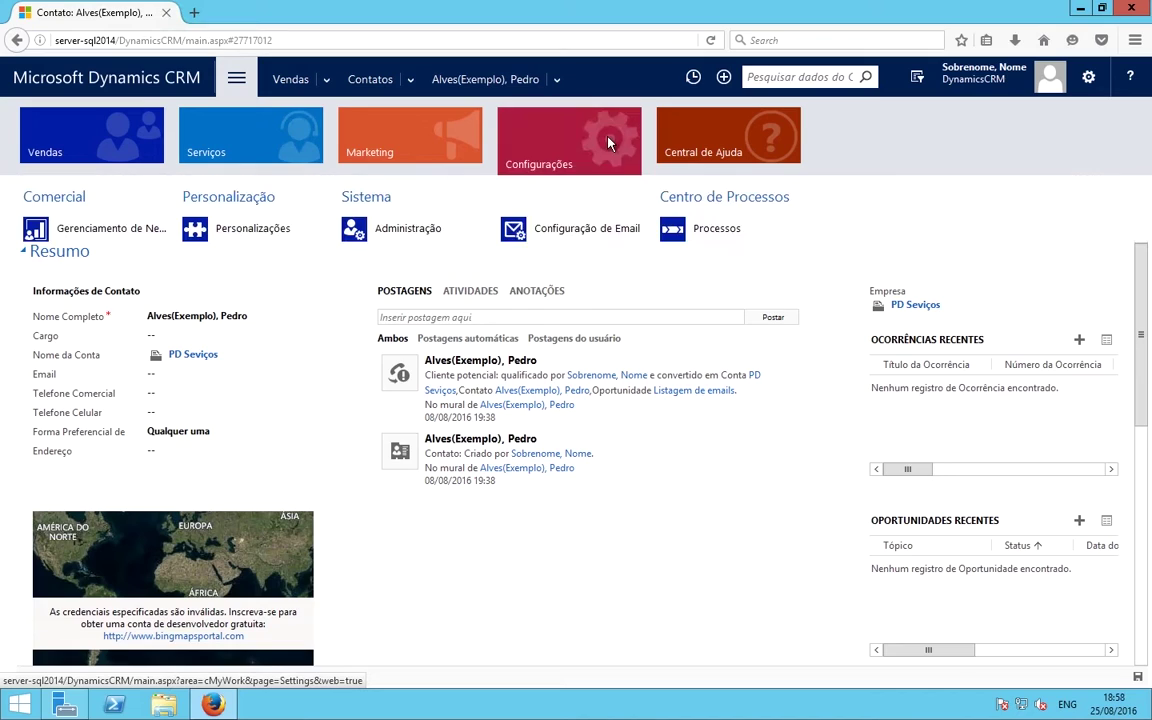
{"action": "left_click", "coordinate": [252, 229]}
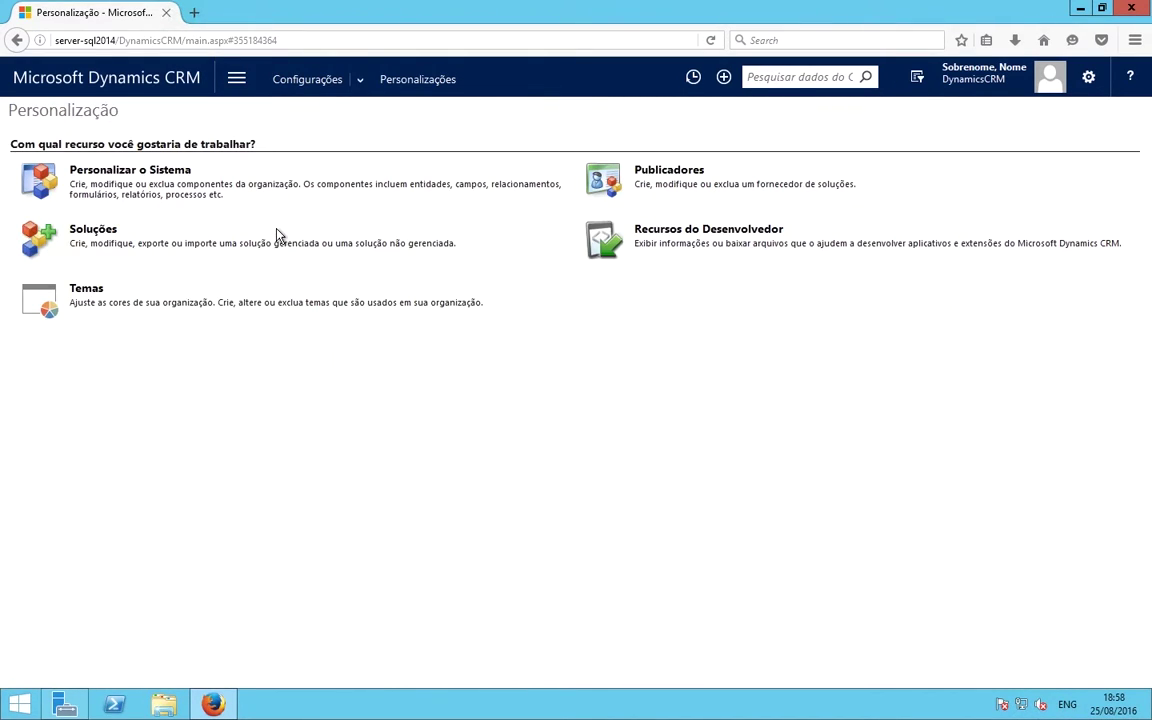
{"action": "left_click", "coordinate": [175, 172]}
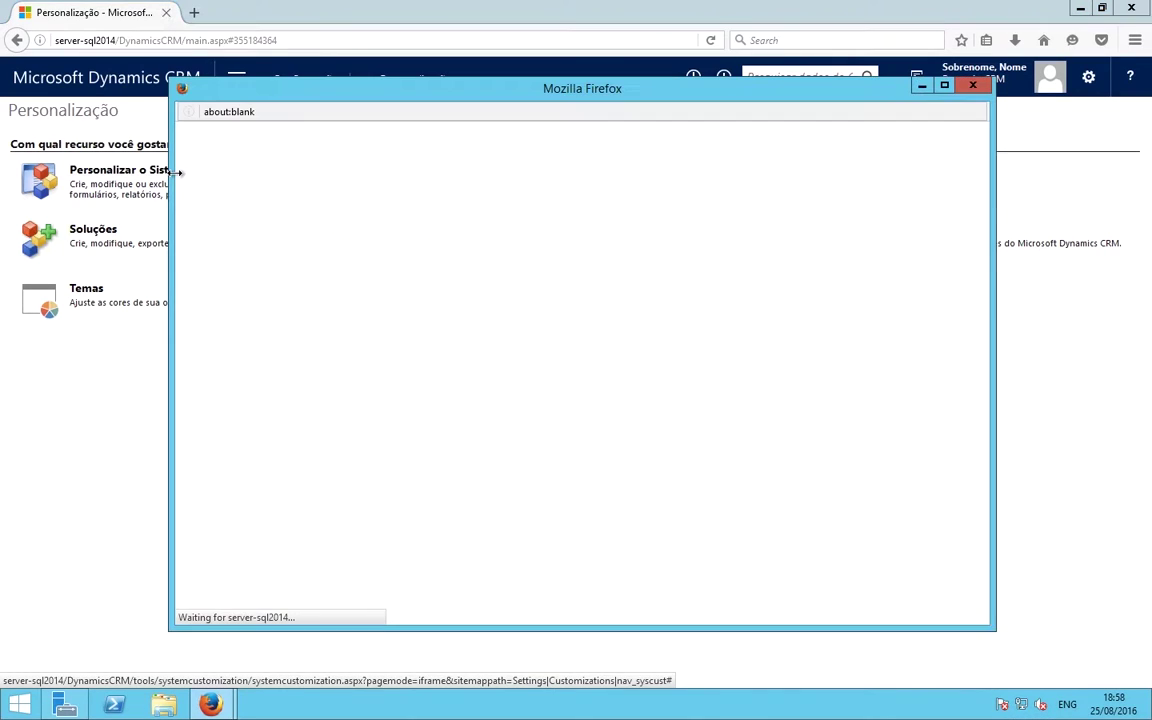
Open the Contato entity's main (Principal) form for editing from its Formulários list, with the windows maximized
{"action": "left_click", "coordinate": [945, 87]}
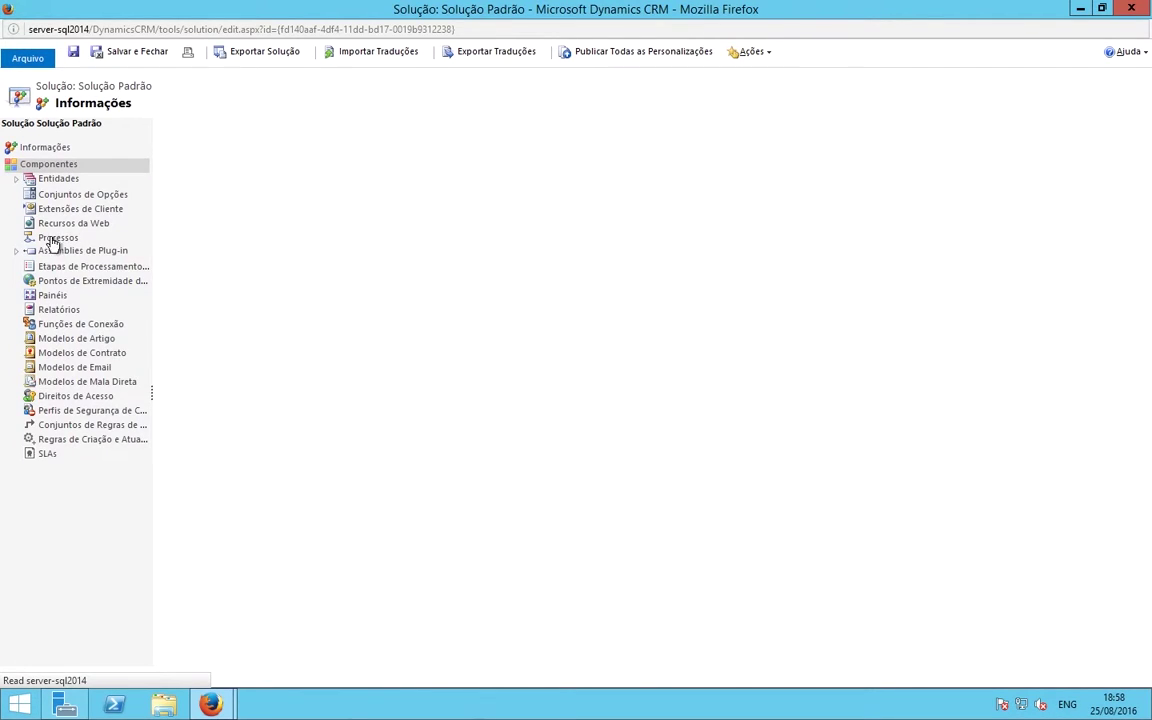
{"action": "left_click", "coordinate": [16, 179]}
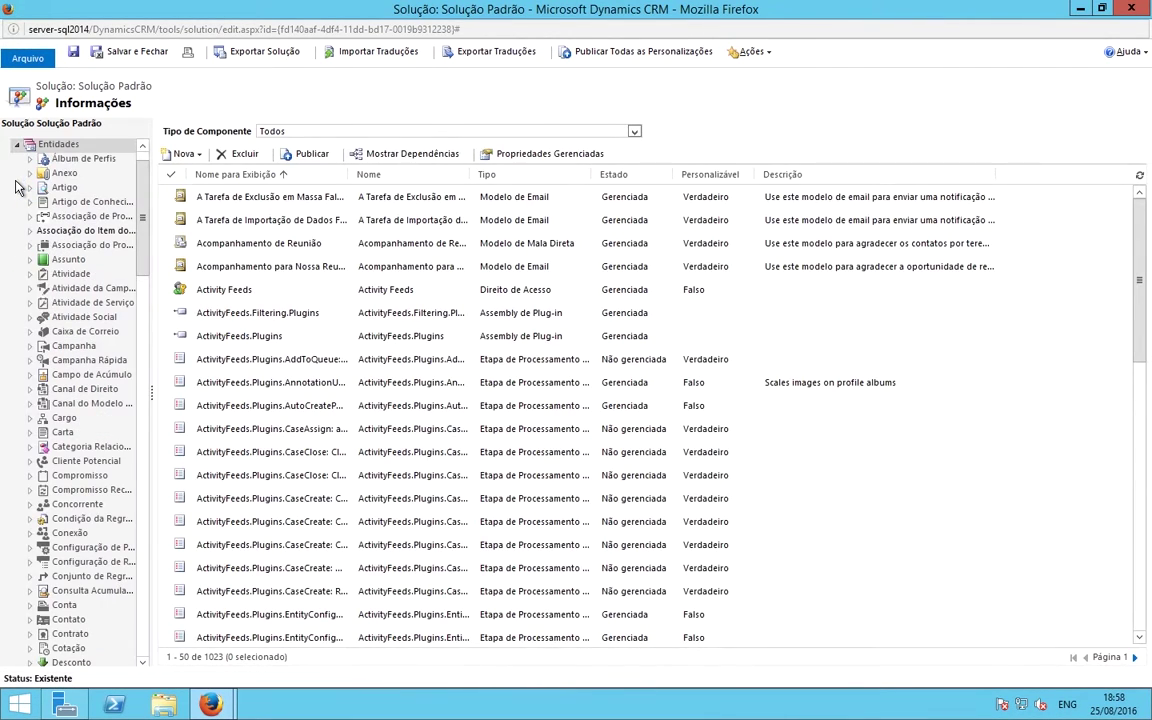
{"action": "scroll", "coordinate": [24, 271], "scroll_direction": "down", "scroll_amount": 4}
{"action": "left_click", "coordinate": [36, 388]}
{"action": "left_click", "coordinate": [80, 425]}
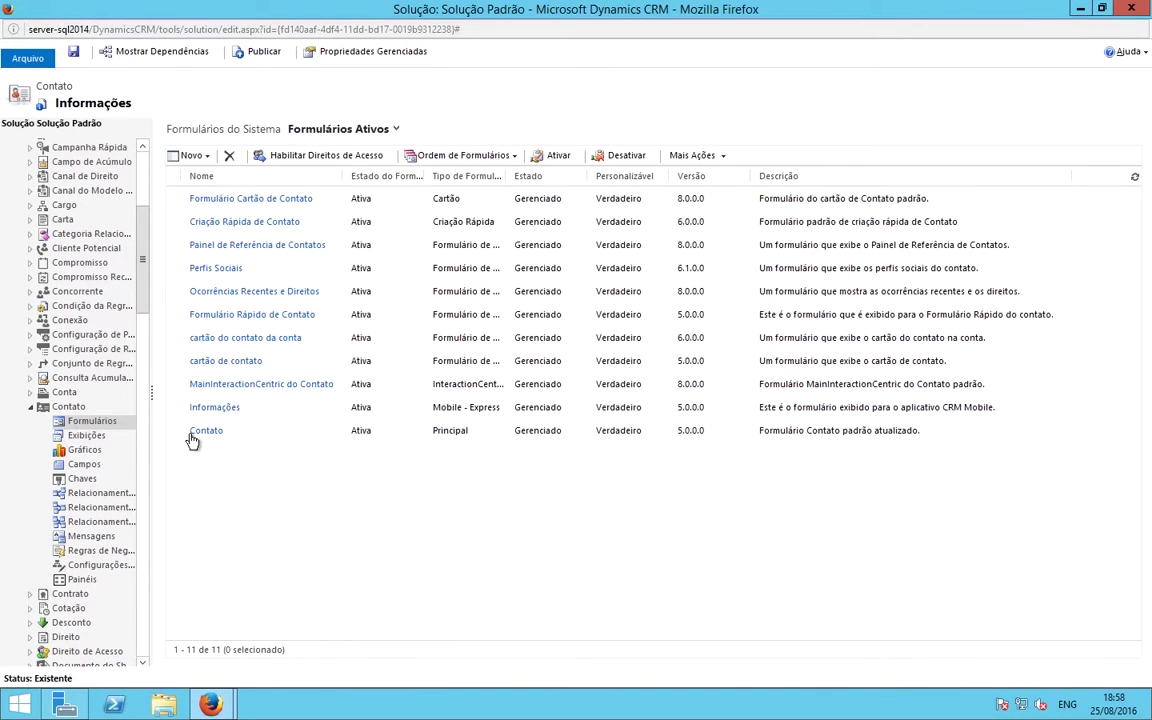
{"action": "left_click", "coordinate": [205, 438]}
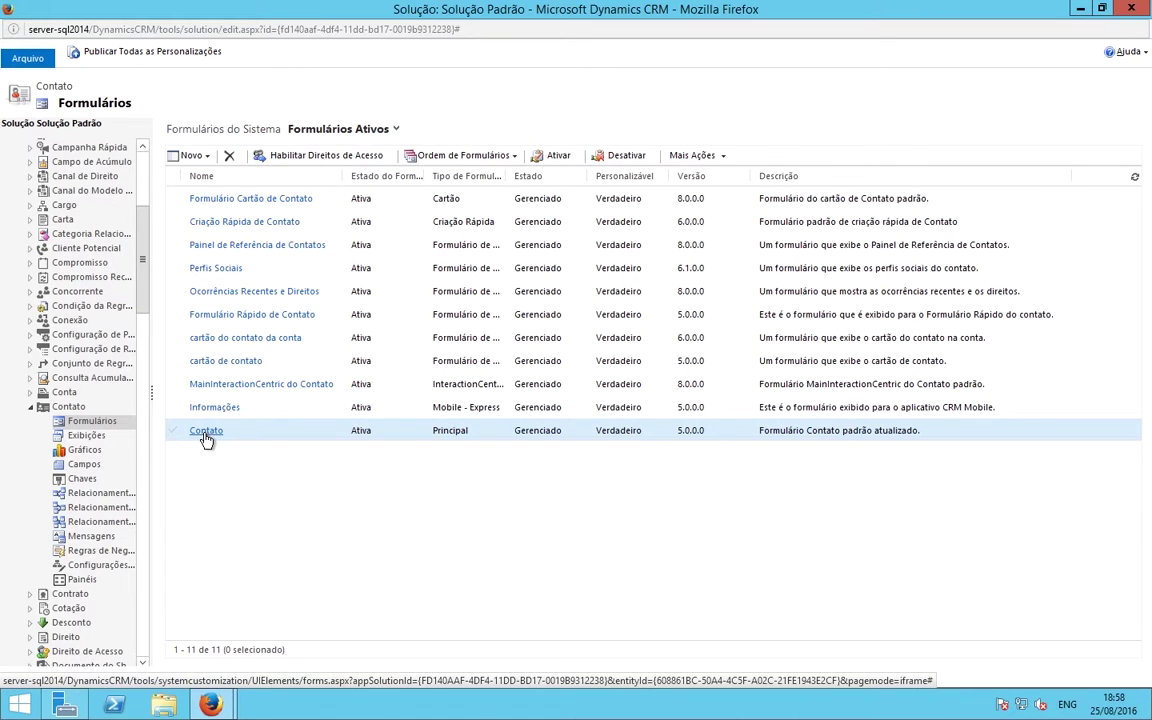
{"action": "left_click", "coordinate": [205, 436]}
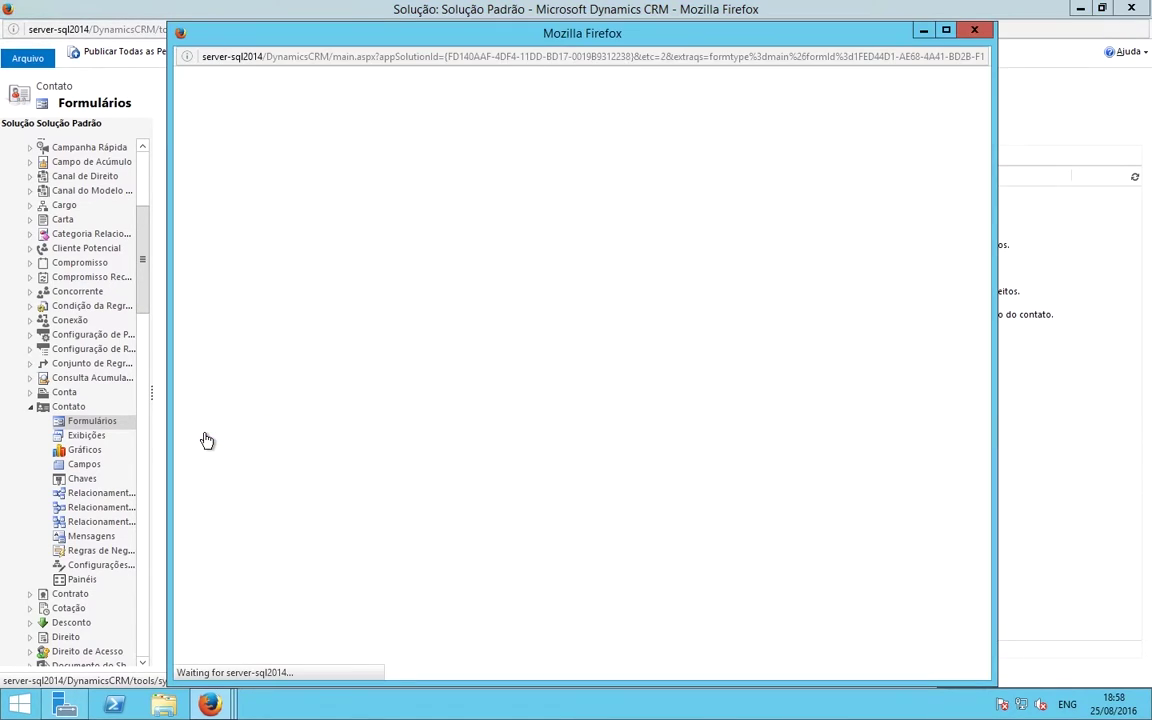
{"action": "left_click", "coordinate": [946, 30]}
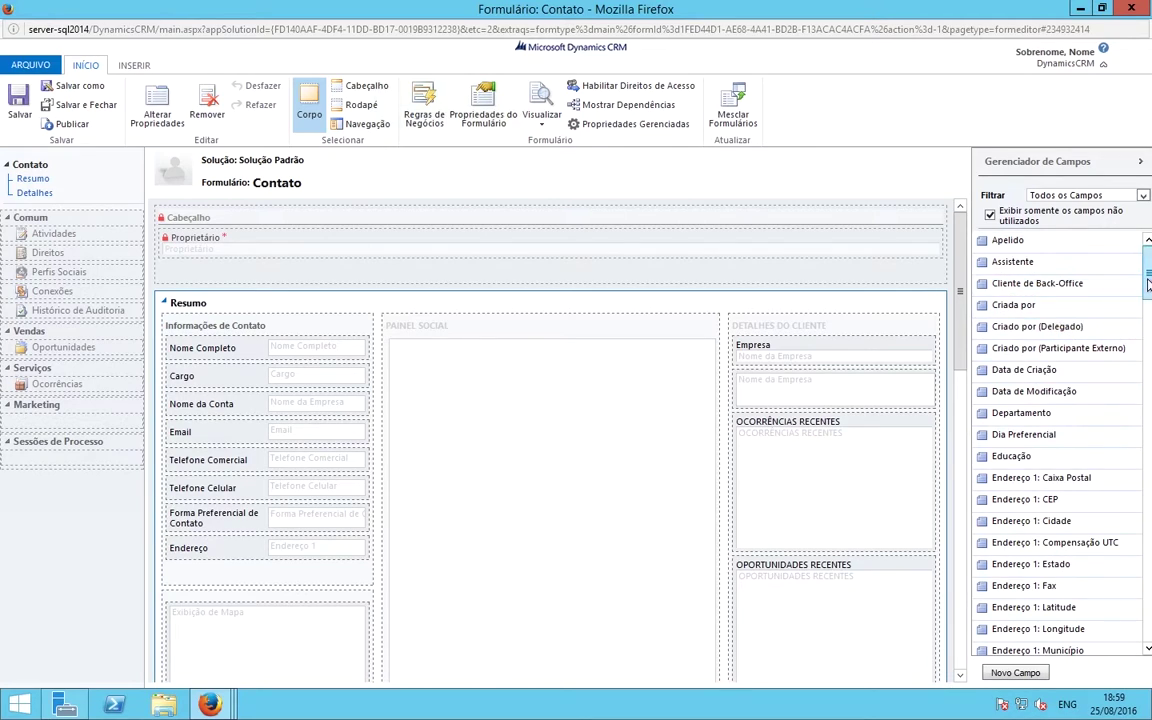
Look through the form's unused fields and start a new Contato field with the display name teste
{"action": "scroll", "coordinate": [1140, 350], "scroll_direction": "down", "scroll_amount": 8}
{"action": "left_click_drag", "start_coordinate": [1148, 380], "coordinate": [1145, 255]}
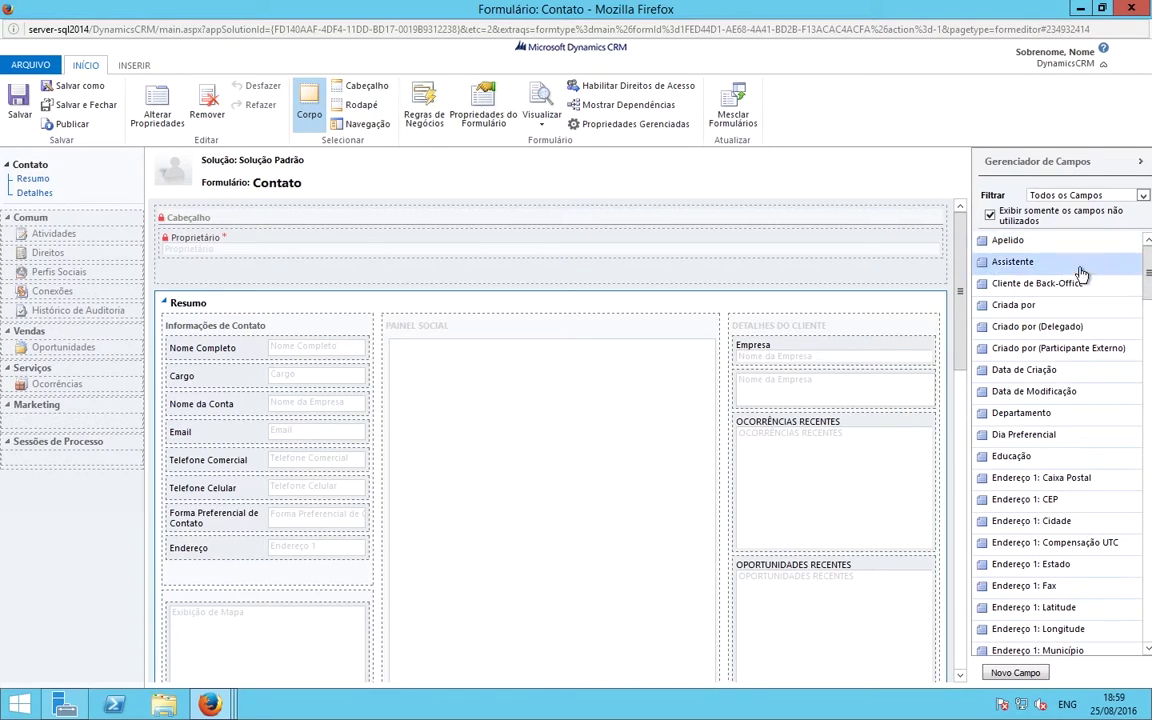
{"action": "left_click_drag", "start_coordinate": [1148, 270], "coordinate": [1136, 484]}
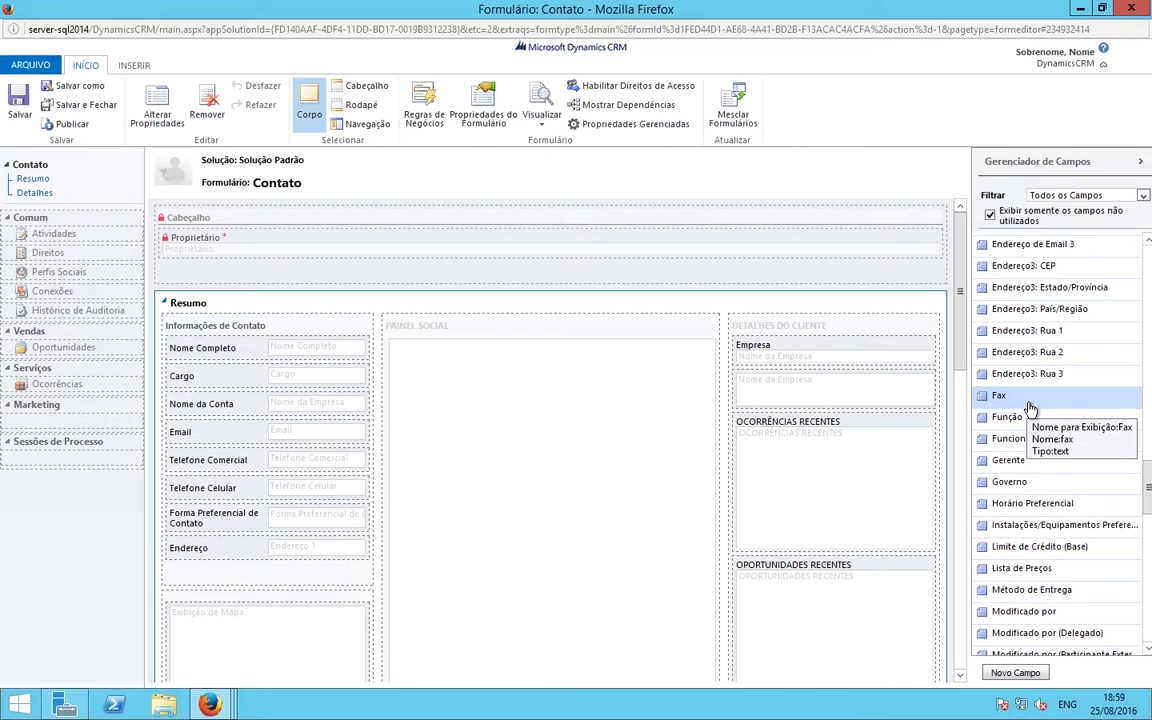
{"action": "left_click", "coordinate": [1031, 678]}
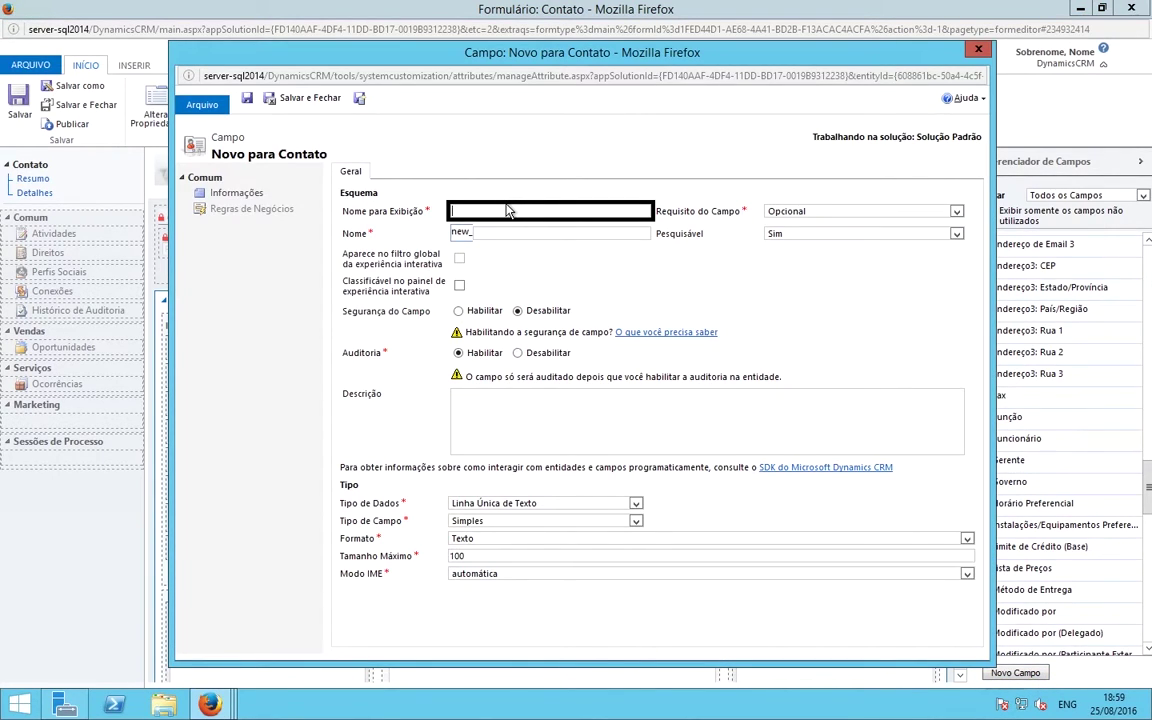
{"action": "type", "text": "teste"}
{"action": "key", "text": "Tab"}
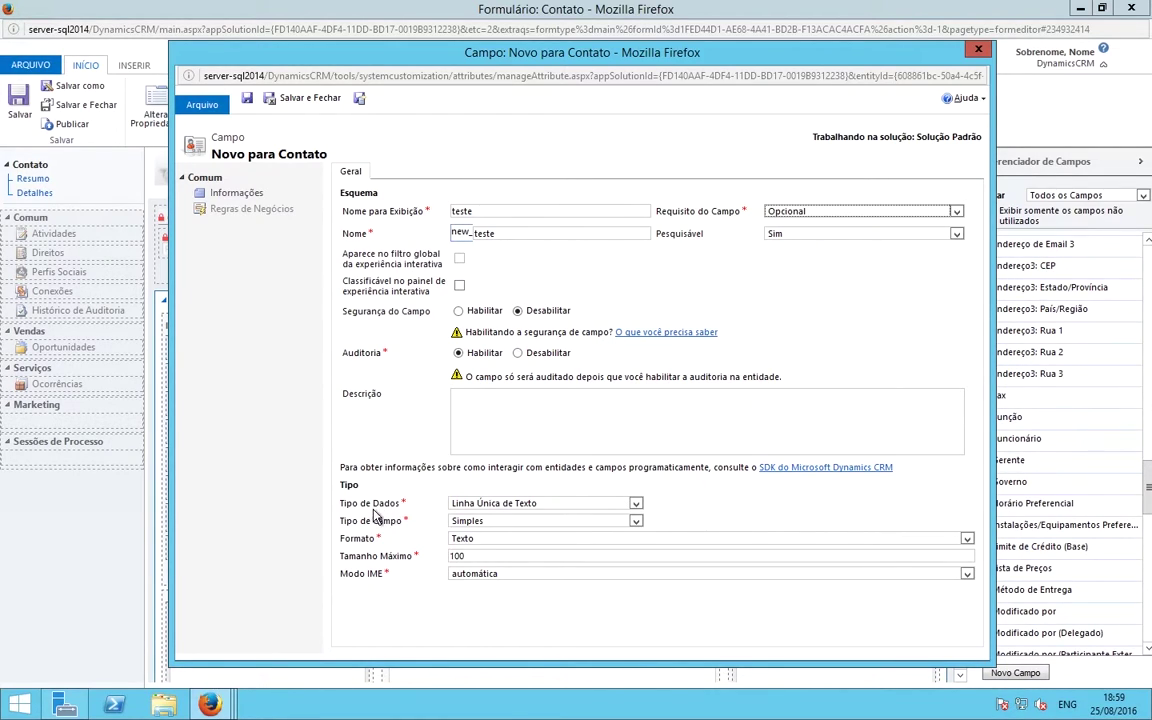
Keep the new field's type as Linha Única de Texto, Simples, with format Texto, and save and close it
{"action": "left_click", "coordinate": [516, 506]}
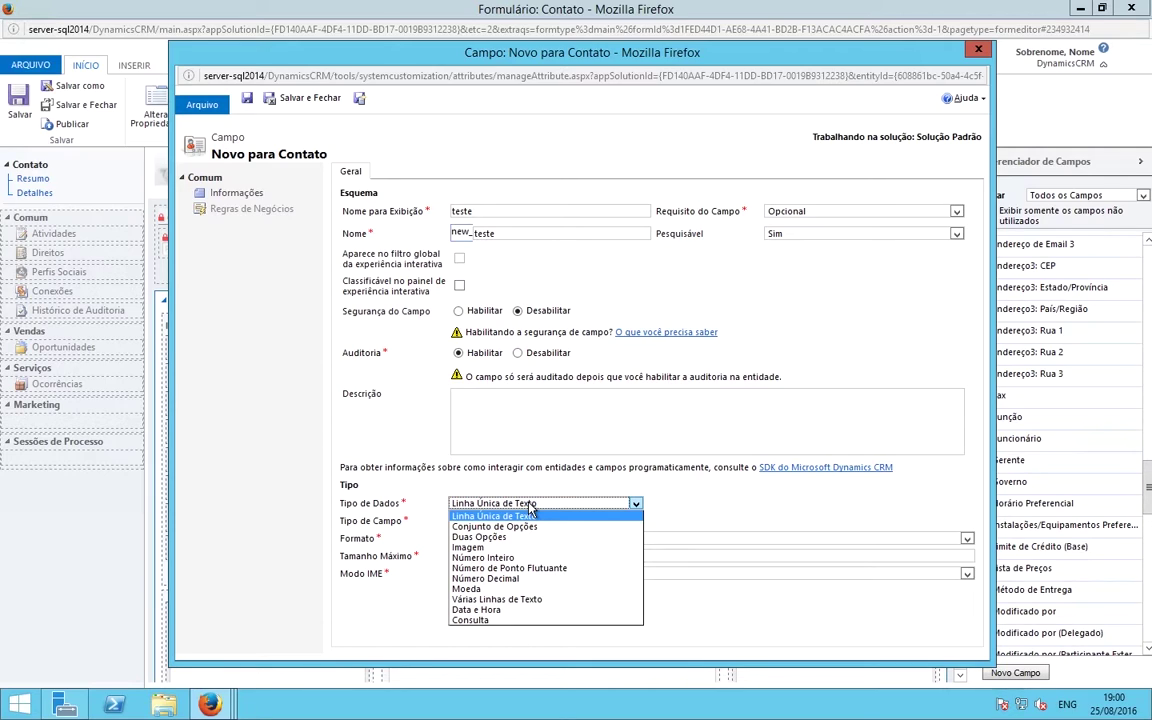
{"action": "left_click", "coordinate": [531, 515]}
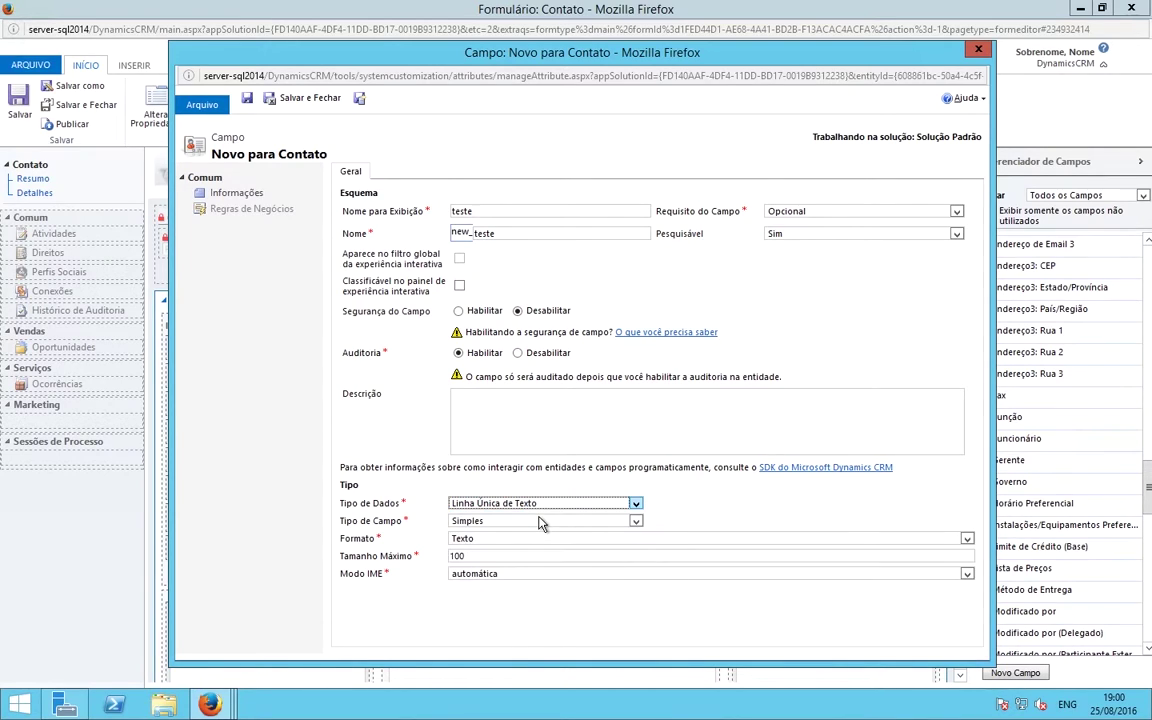
{"action": "left_click", "coordinate": [540, 521]}
{"action": "left_click", "coordinate": [540, 521]}
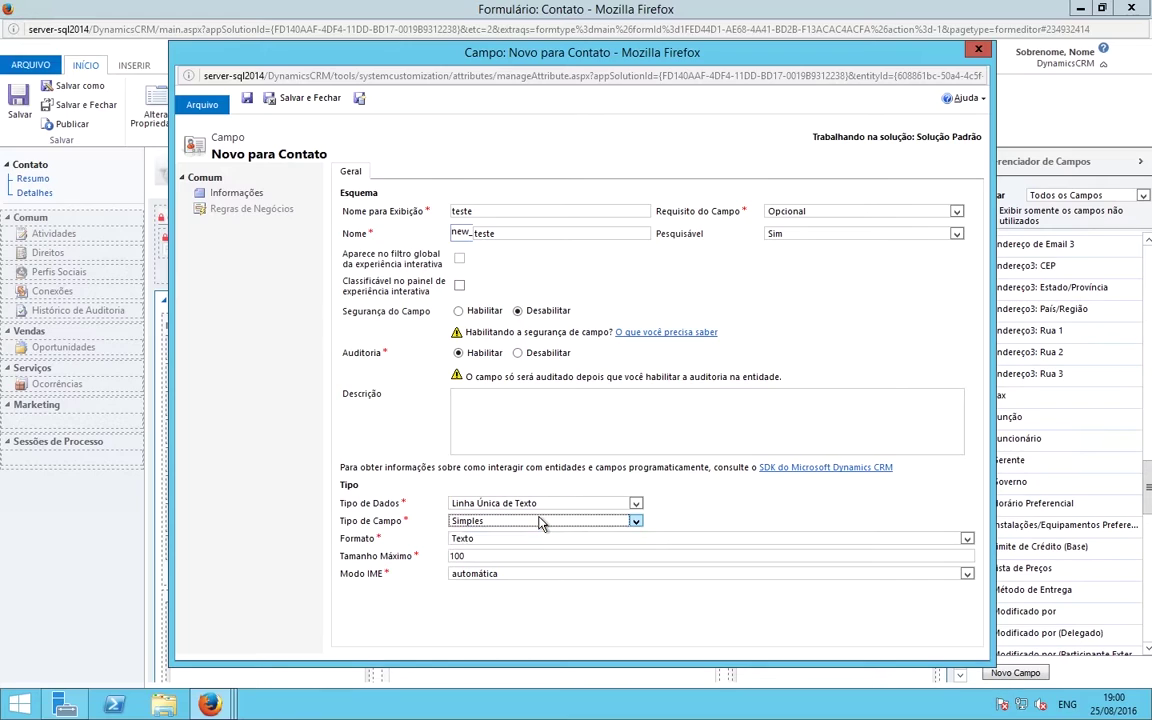
{"action": "left_click", "coordinate": [481, 540]}
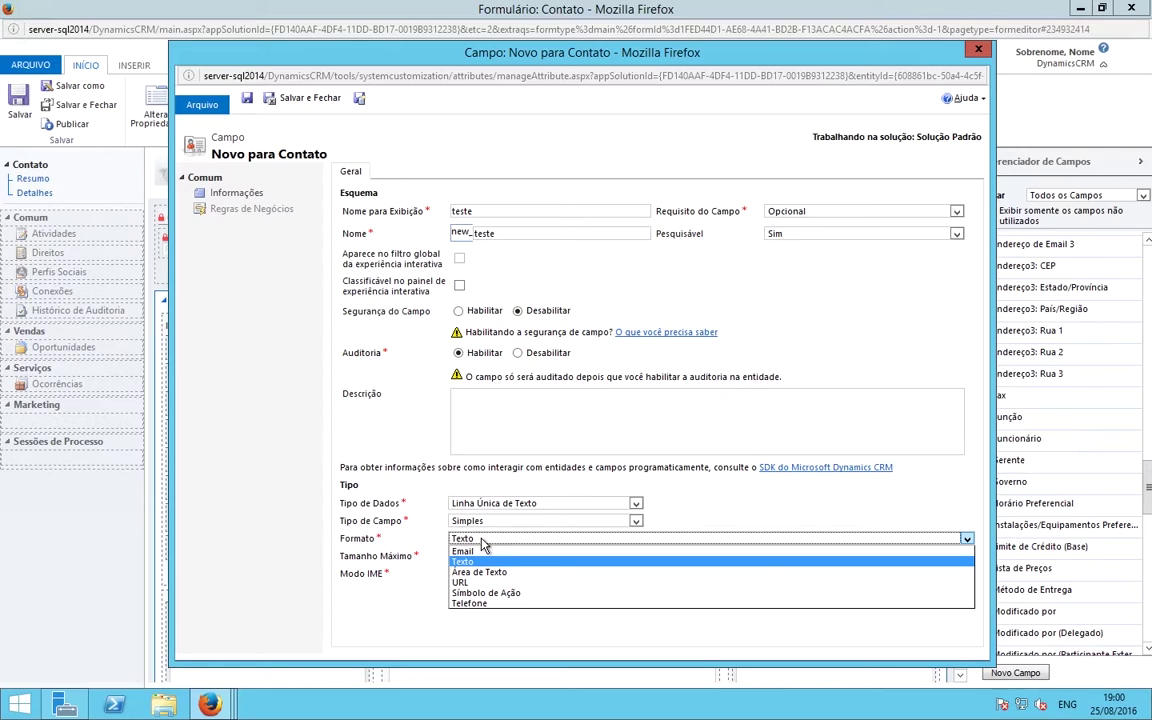
{"action": "left_click", "coordinate": [482, 539]}
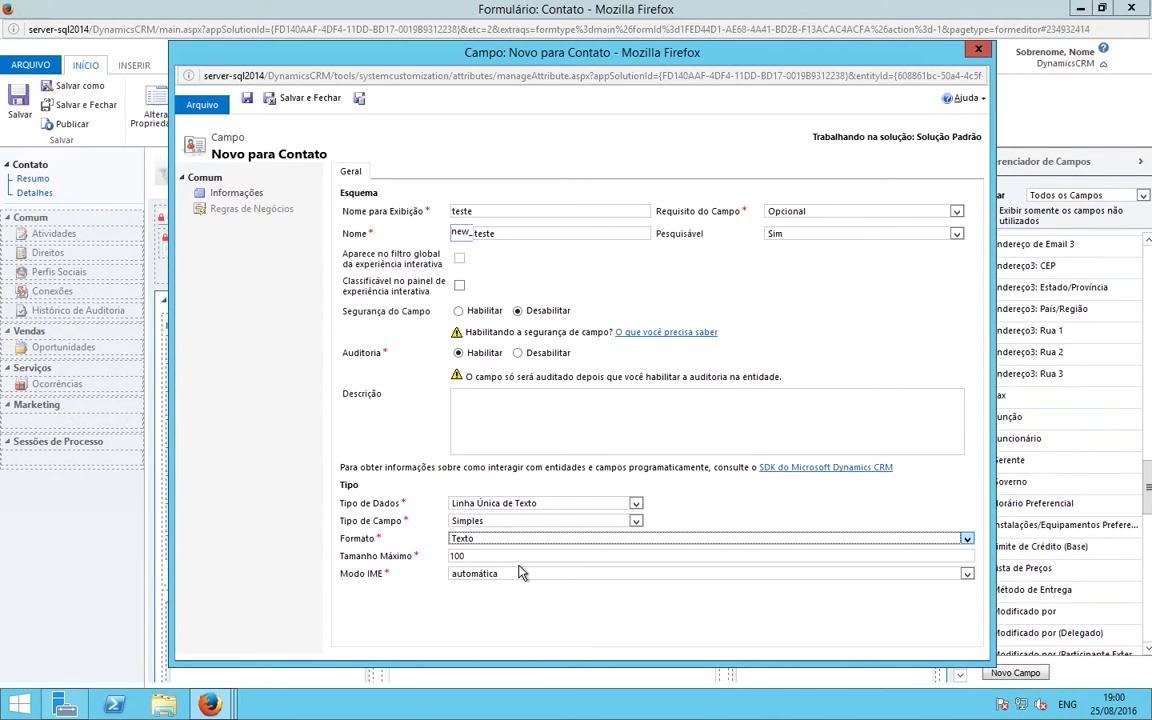
{"action": "left_click", "coordinate": [271, 100]}
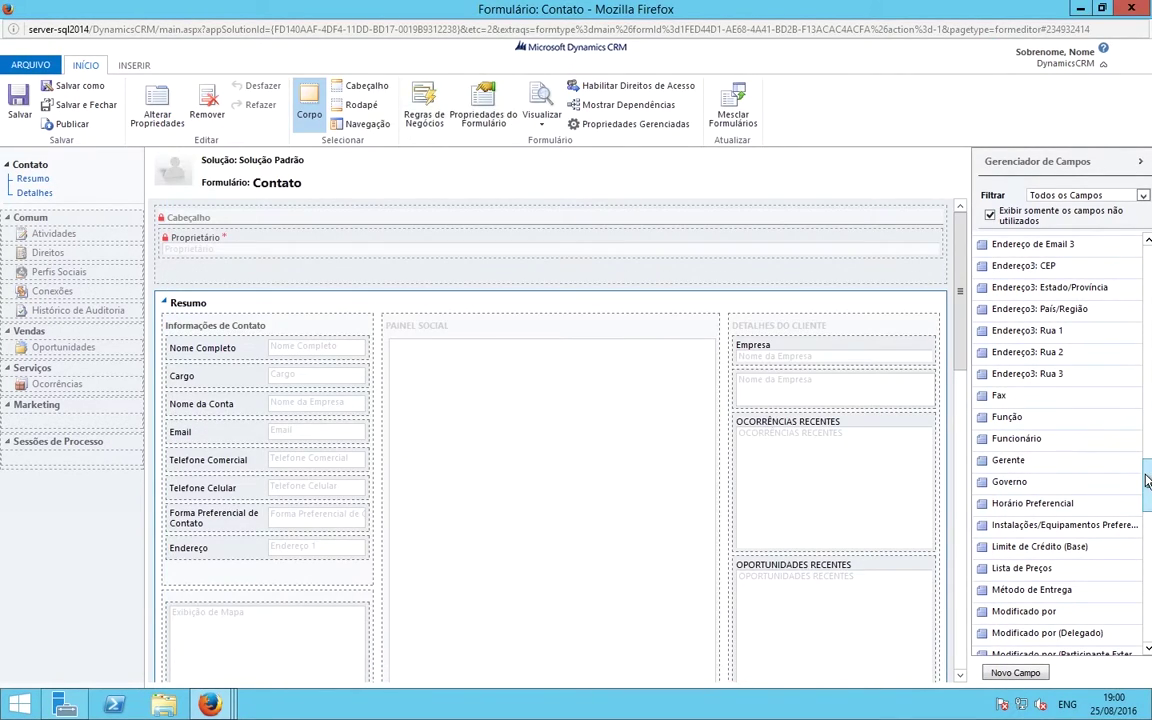
Place the teste field between Nome da Conta and Email in Informações de Contato and save the form
{"action": "left_click_drag", "start_coordinate": [1148, 481], "coordinate": [1137, 614]}
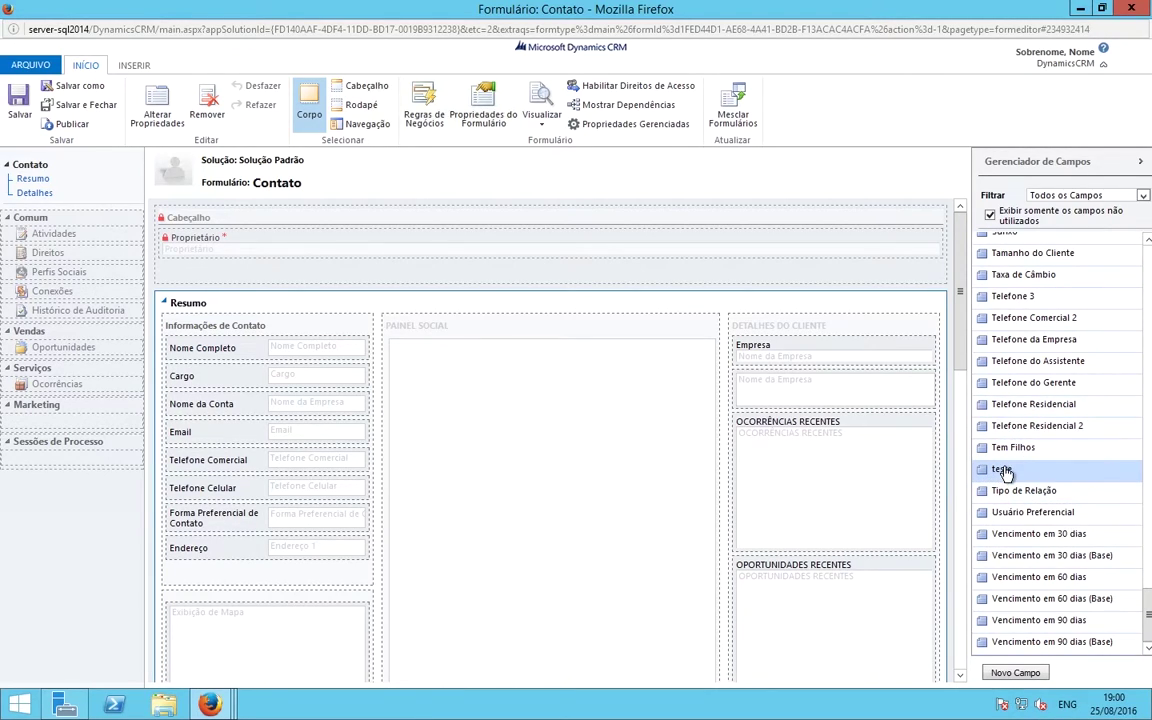
{"action": "left_click_drag", "start_coordinate": [1008, 472], "coordinate": [214, 440]}
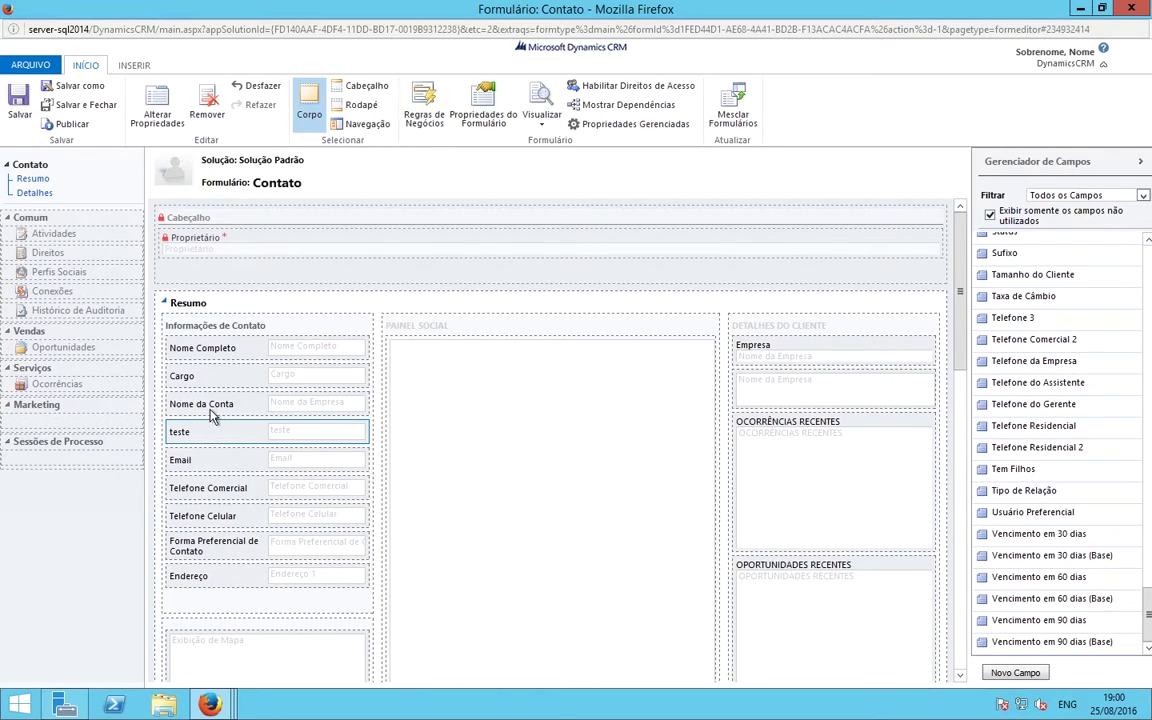
{"action": "left_click", "coordinate": [19, 113]}
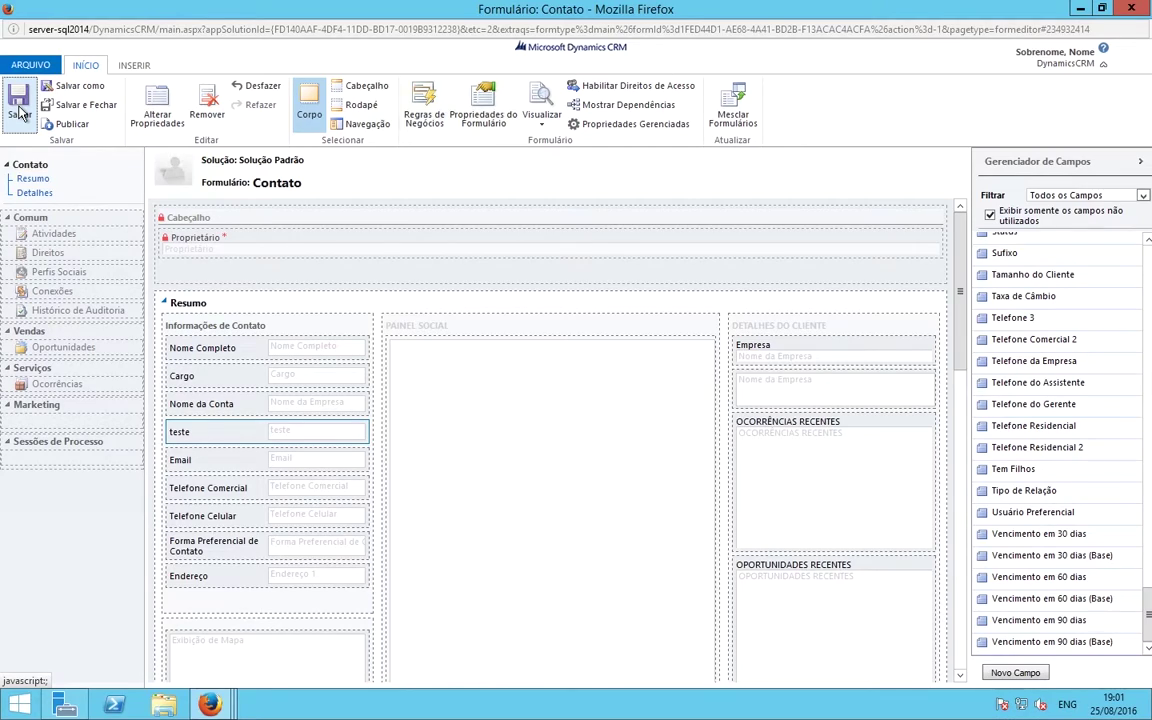
Publish the customized Contato form with the teste field and close the form editor and solution windows
{"action": "left_click", "coordinate": [68, 126]}
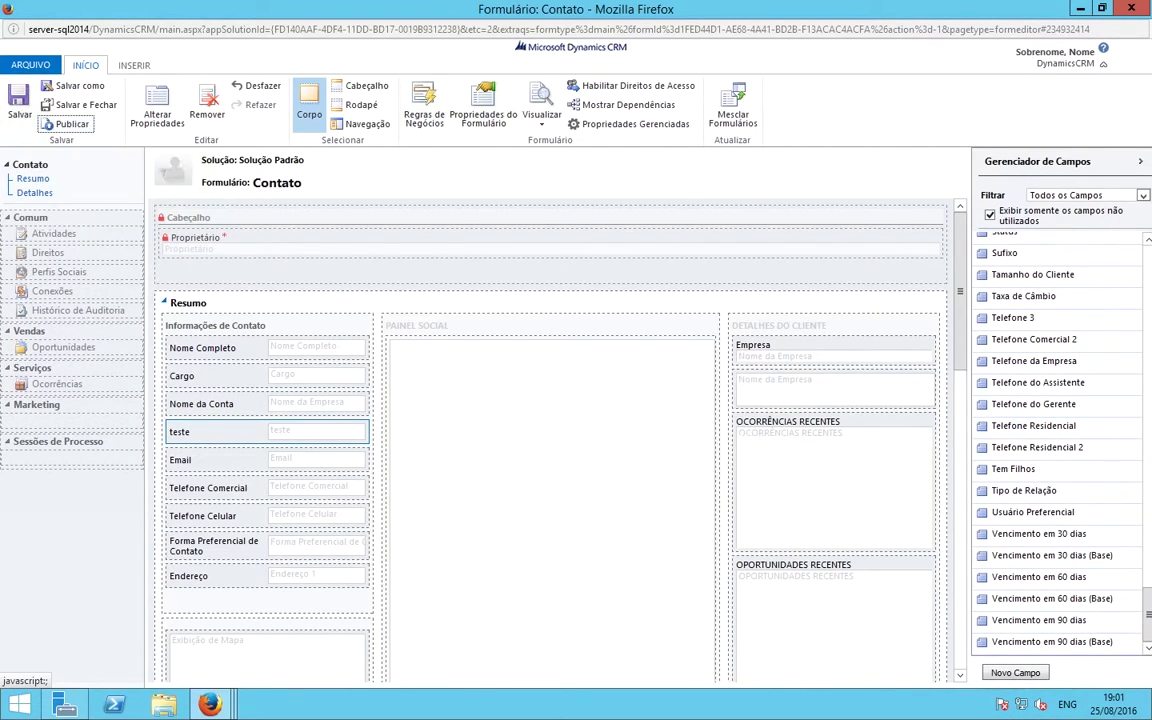
{"action": "left_click", "coordinate": [1133, 10]}
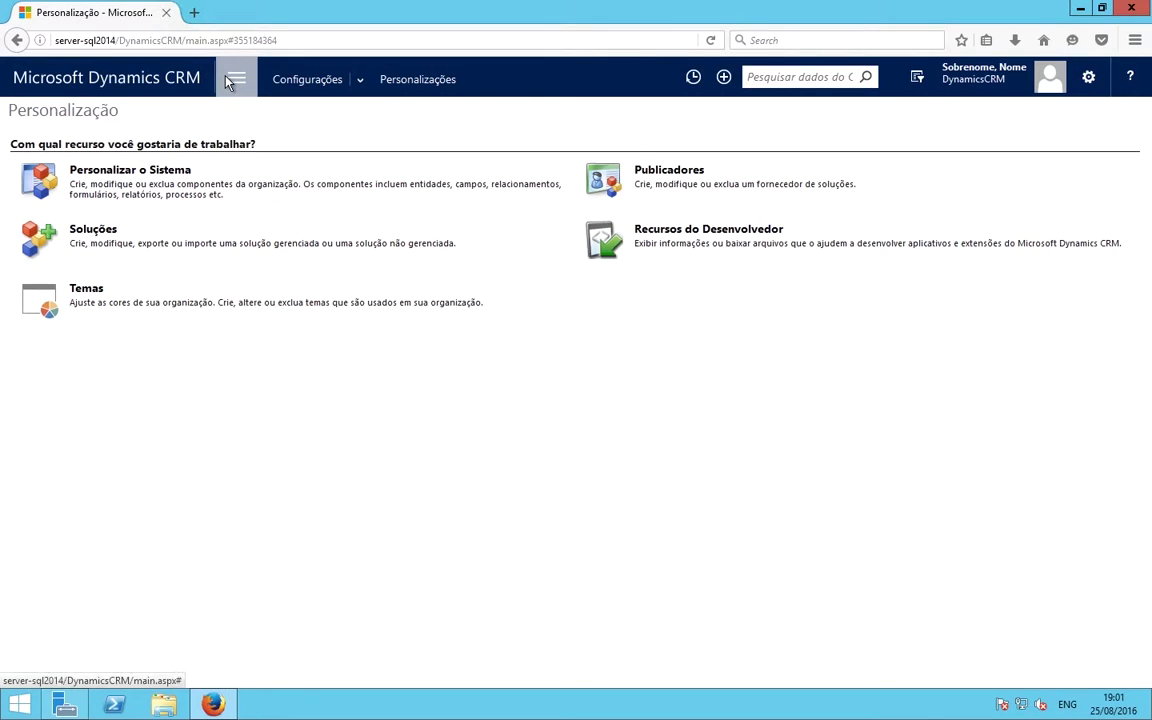
Open the second contact in Meus Contatos Ativos under Vendas and check the teste field in Informações de Contato
{"action": "left_click", "coordinate": [232, 80]}
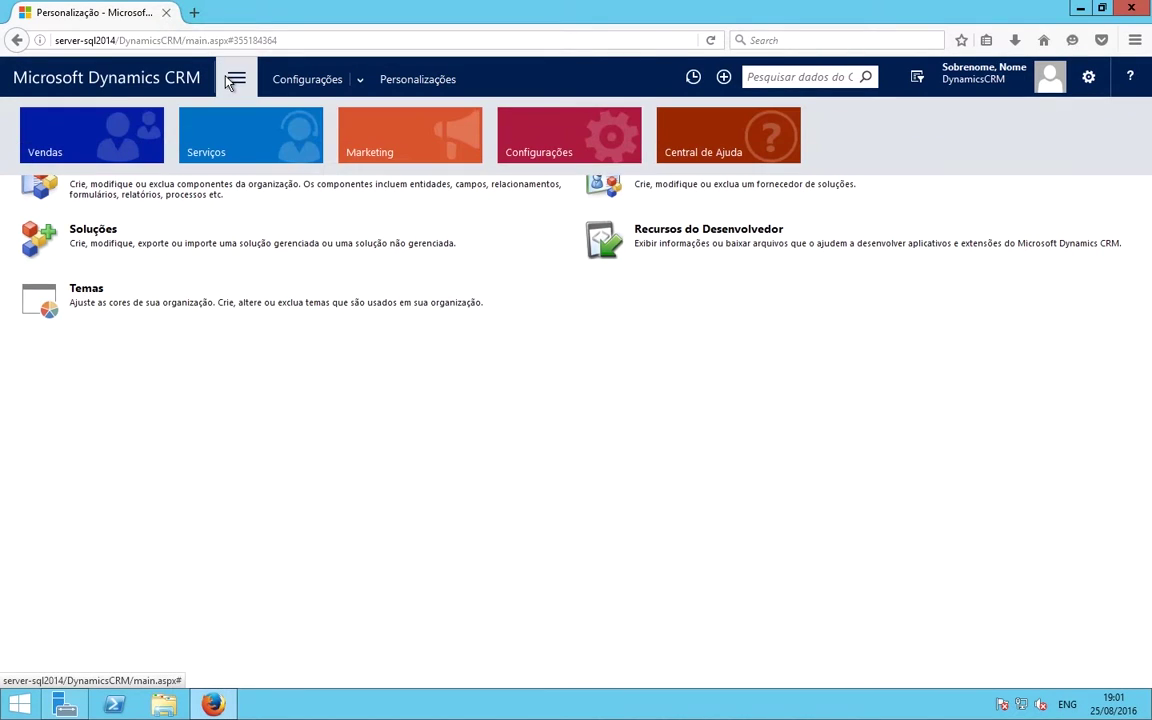
{"action": "left_click", "coordinate": [121, 114]}
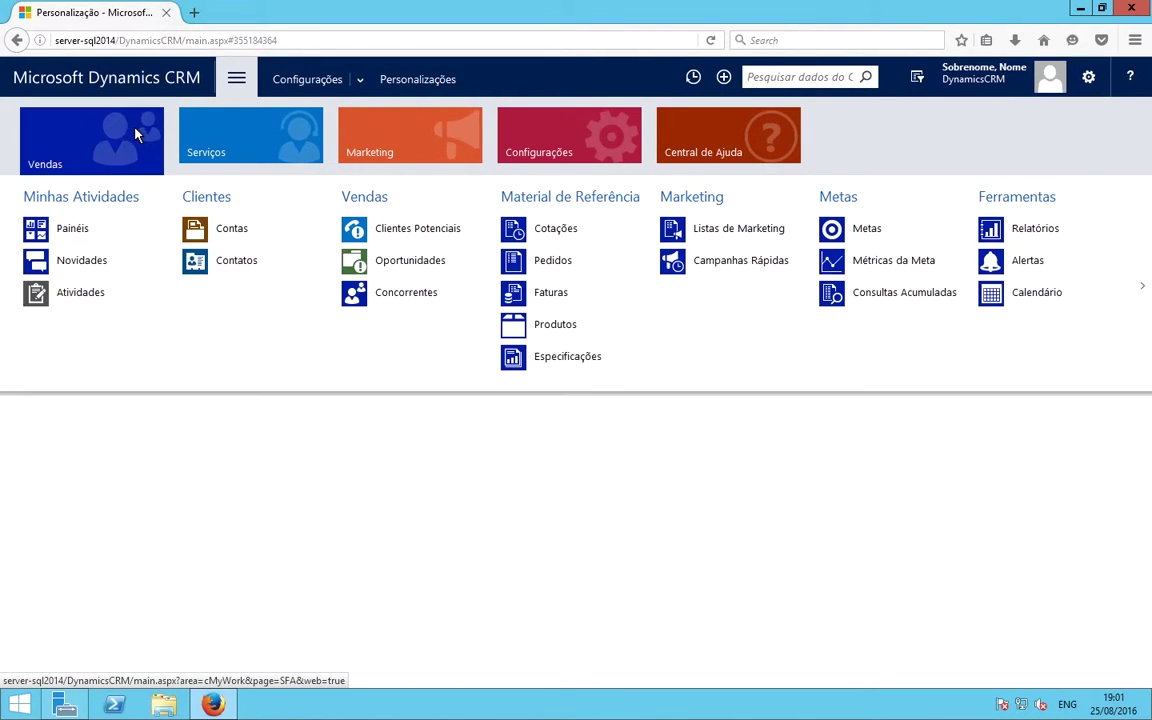
{"action": "left_click", "coordinate": [229, 262]}
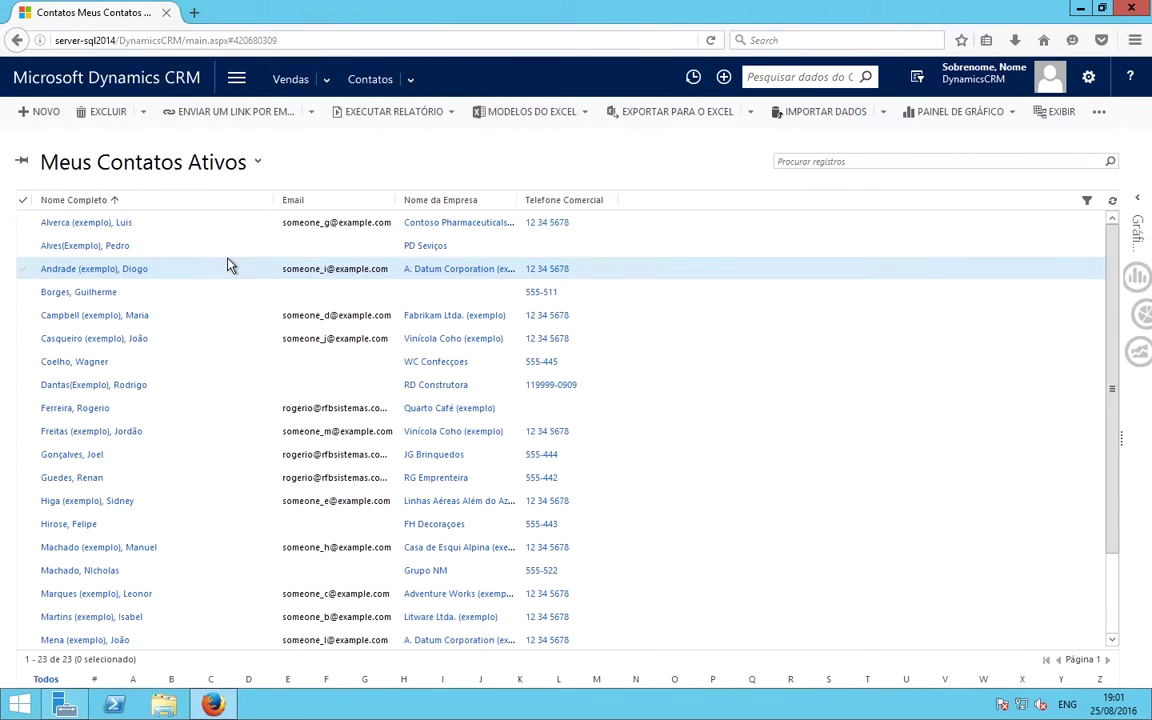
{"action": "left_click", "coordinate": [117, 248]}
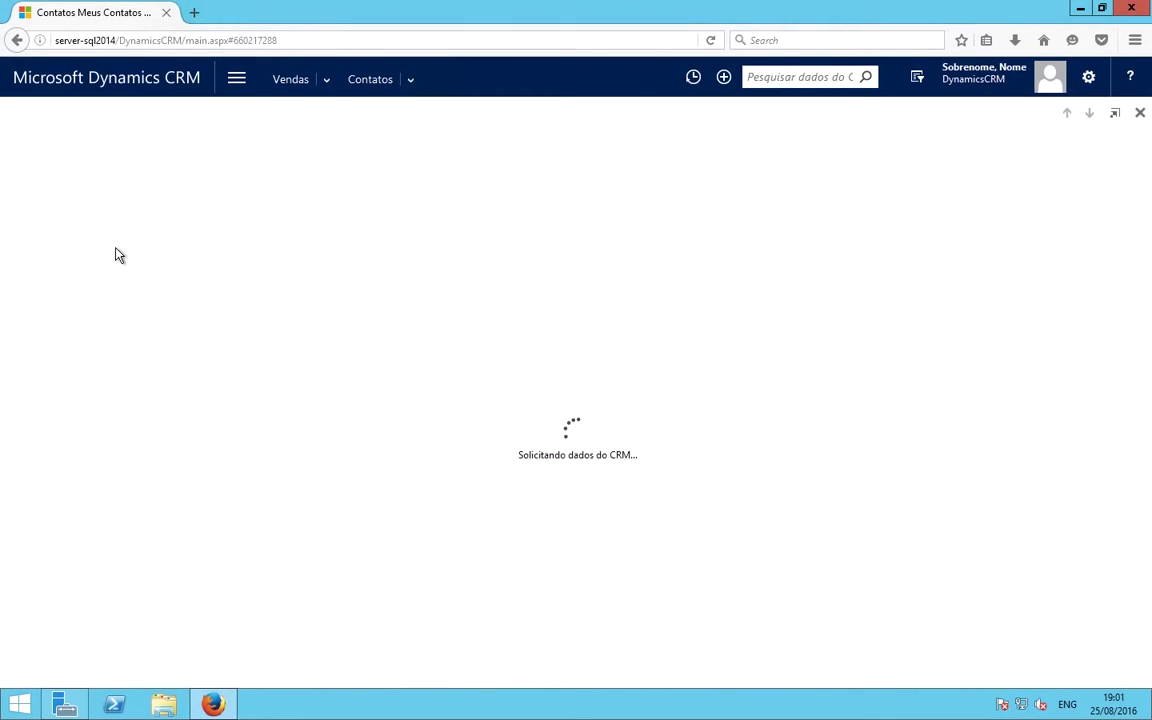
{"action": "left_click", "coordinate": [153, 378]}
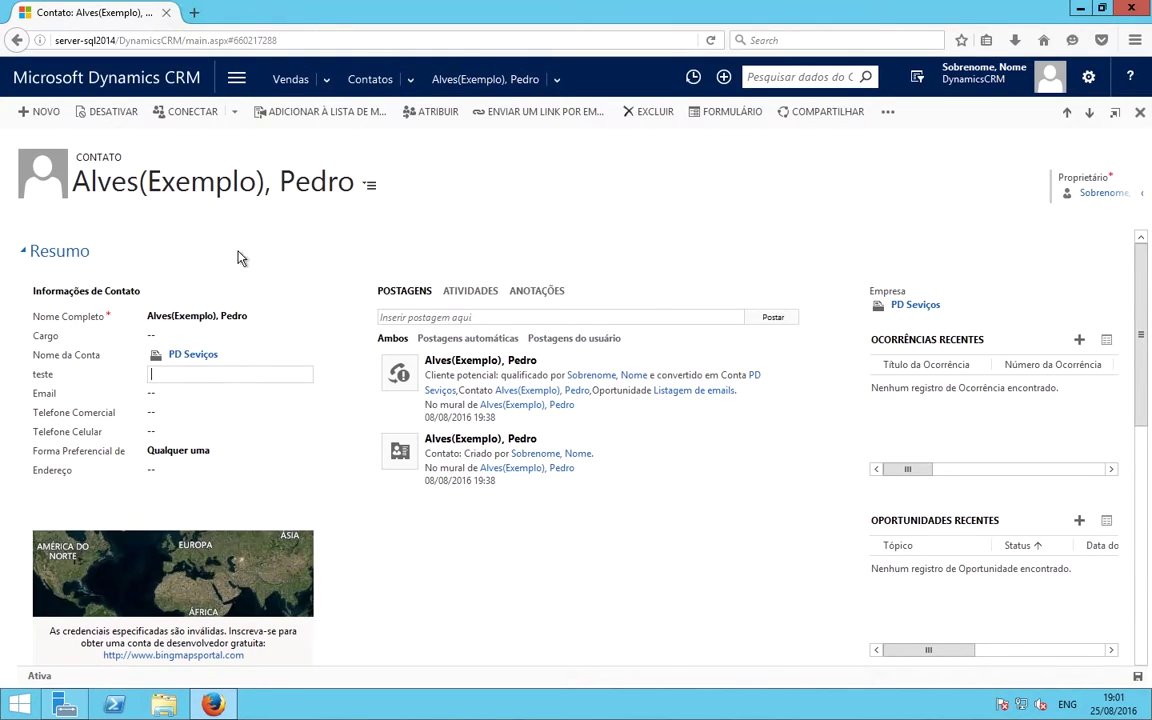
Go back to Personalizações in Configurações, reopen Personalizar o Sistema maximized and expand Entidades
{"action": "left_click", "coordinate": [238, 80]}
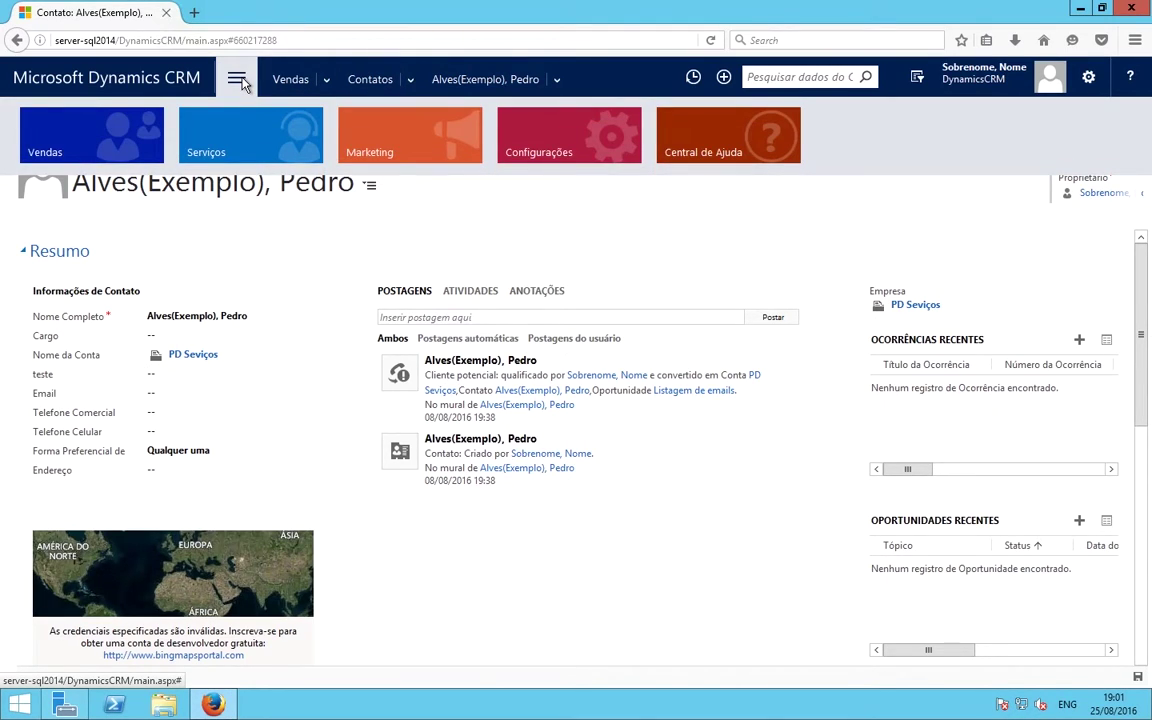
{"action": "left_click", "coordinate": [100, 150]}
{"action": "left_click", "coordinate": [577, 154]}
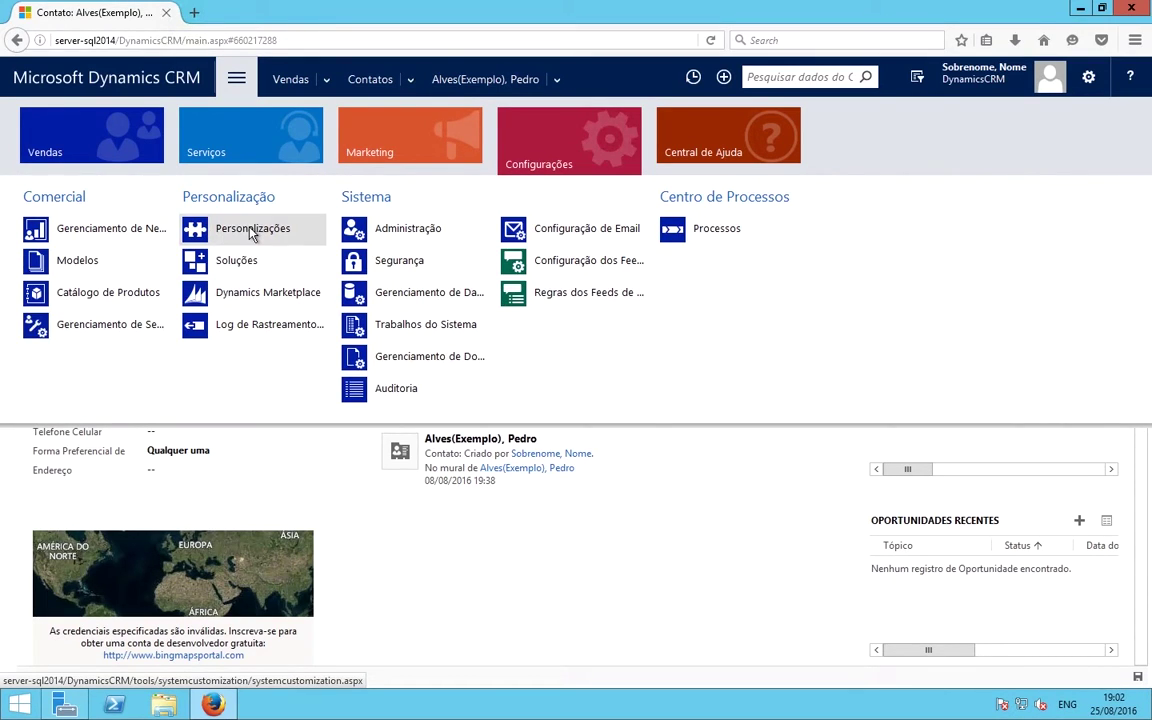
{"action": "left_click", "coordinate": [218, 229]}
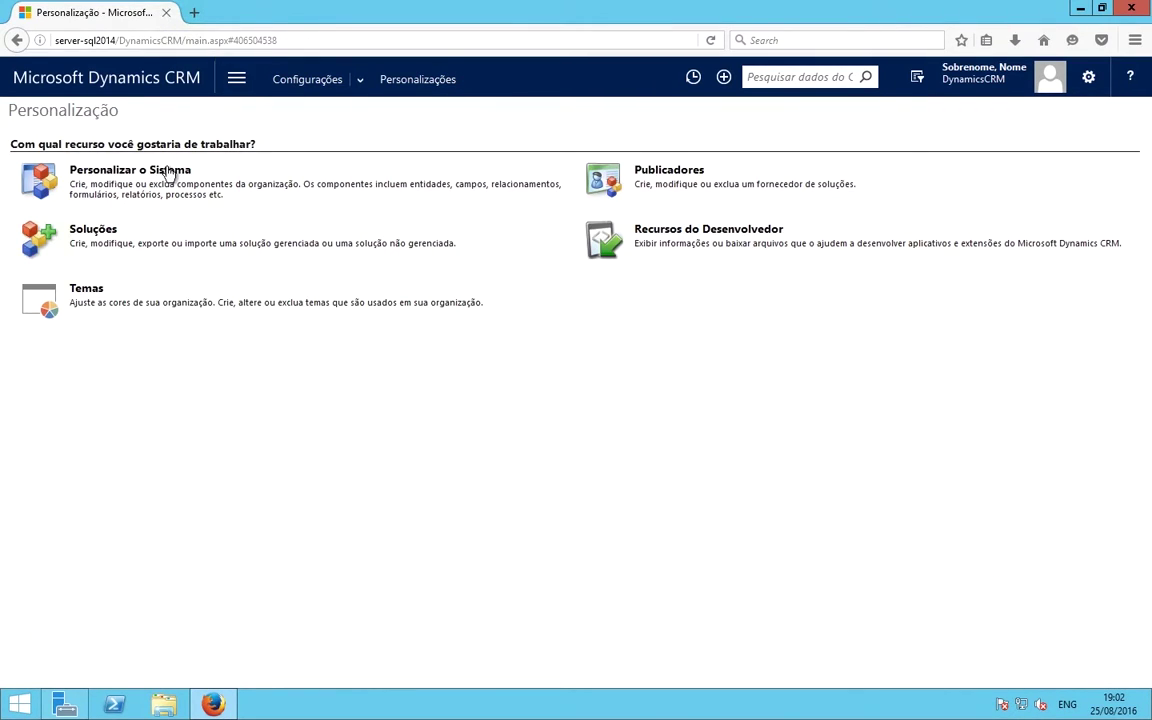
{"action": "left_click", "coordinate": [178, 172]}
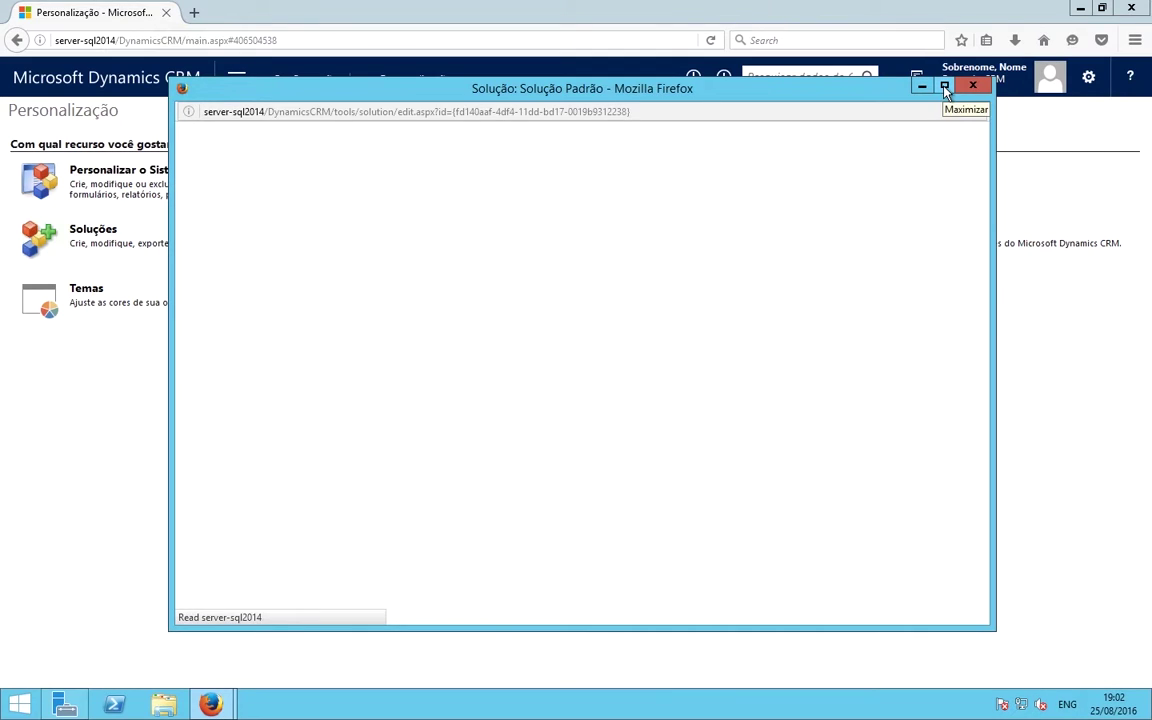
{"action": "left_click", "coordinate": [944, 85]}
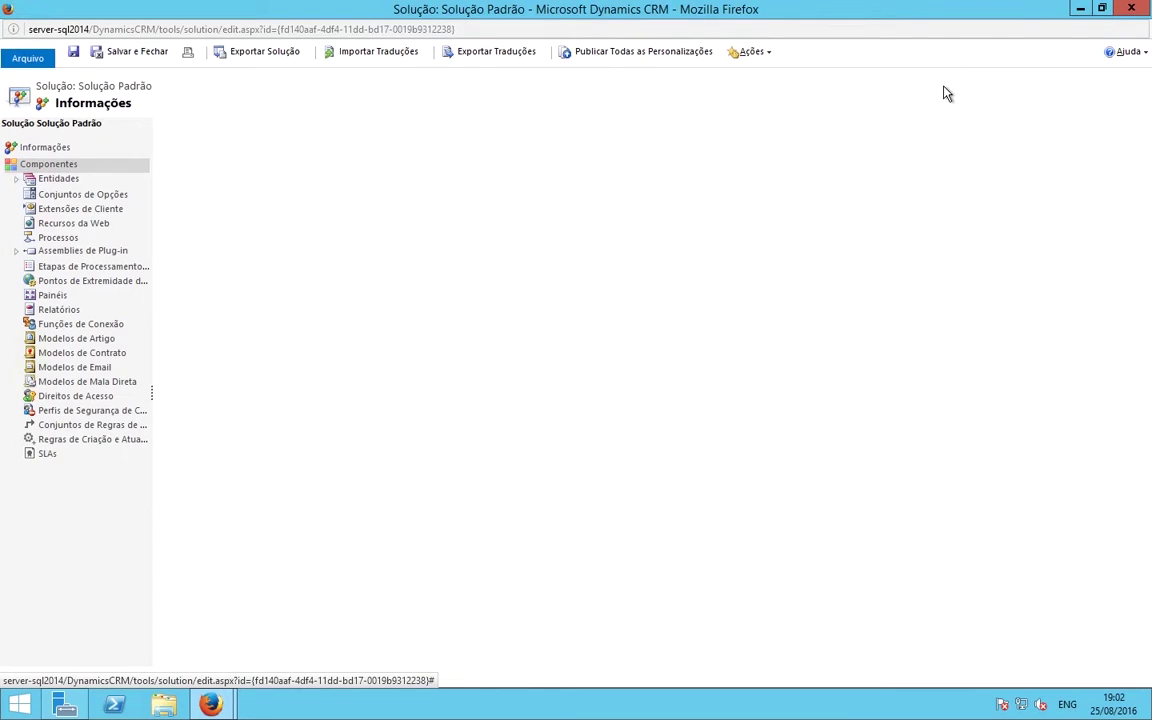
{"action": "left_click", "coordinate": [17, 179]}
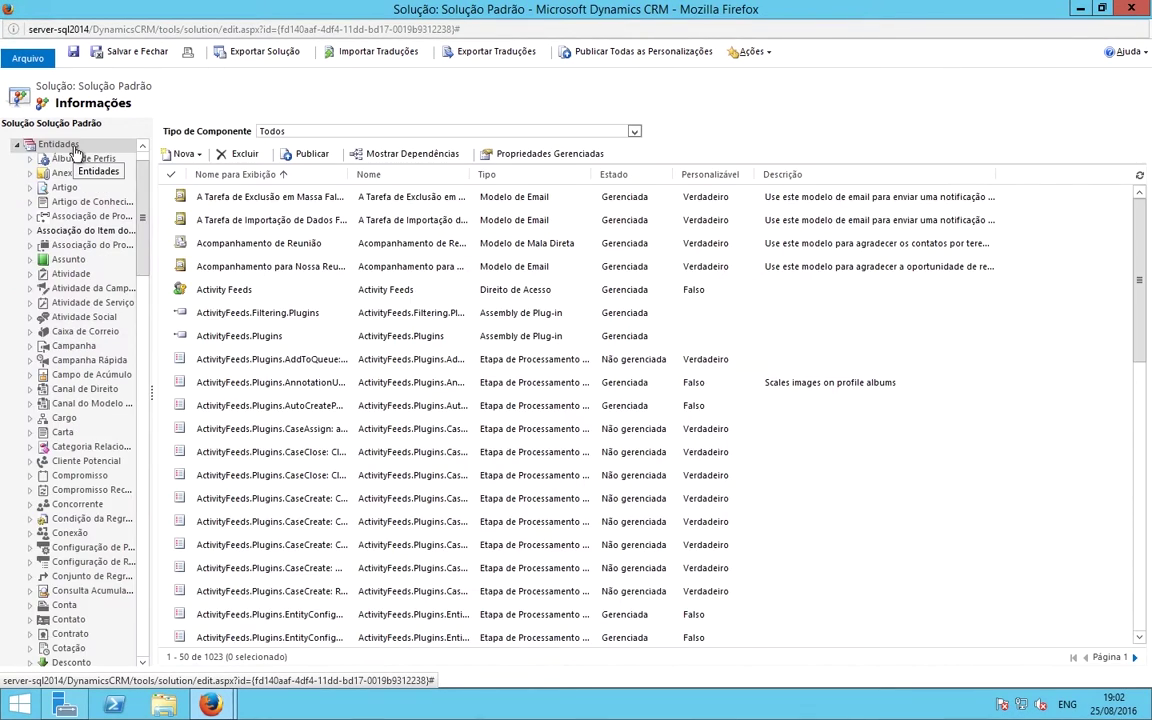